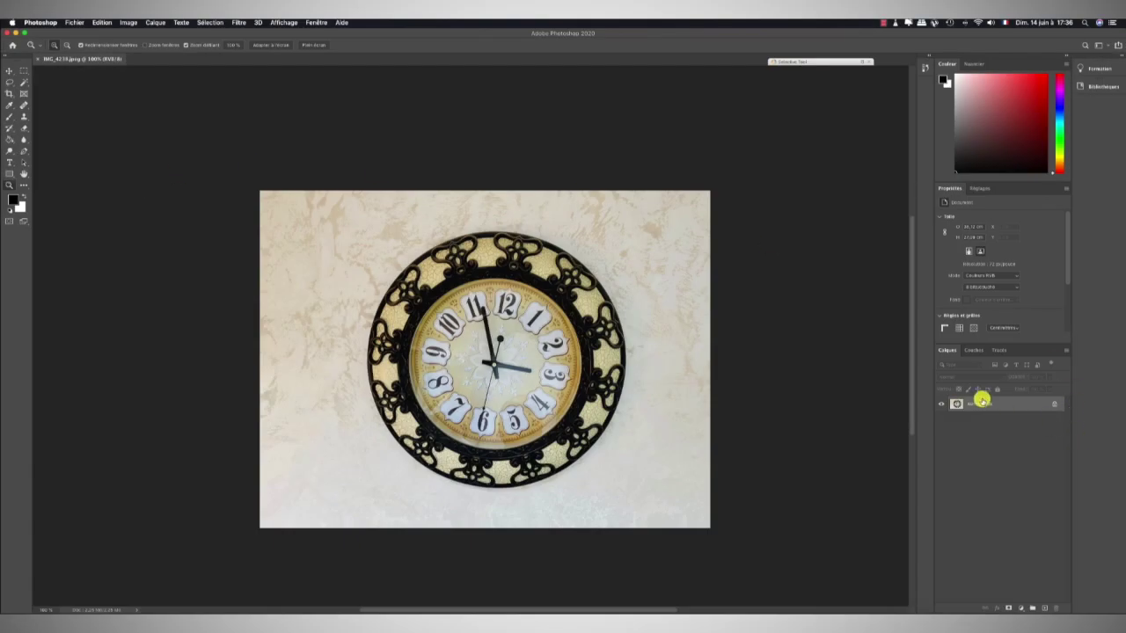
Duplicate the Arrière-plan layer into 'Arrière-plan copie' in the Layers panel
mouse_move(1000, 404)
mouse_down()
mouse_move(1047, 507)
mouse_move(1044, 607)
mouse_up()
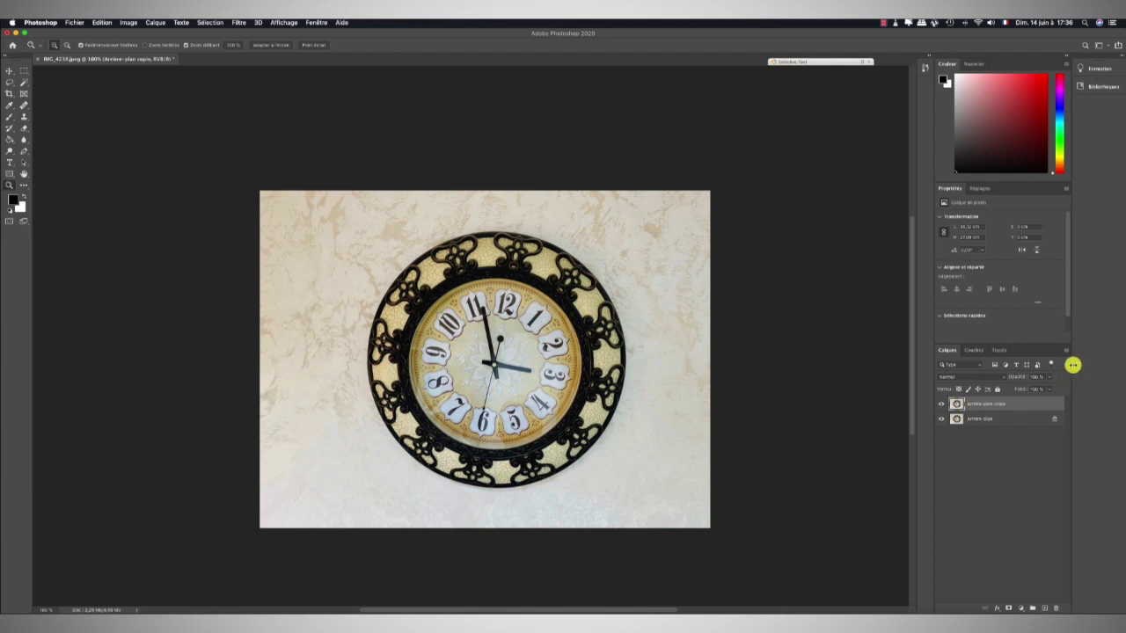
Convert 'Arrière-plan copie' into an embedded smart object from the Layers panel menu
click(1066, 350)
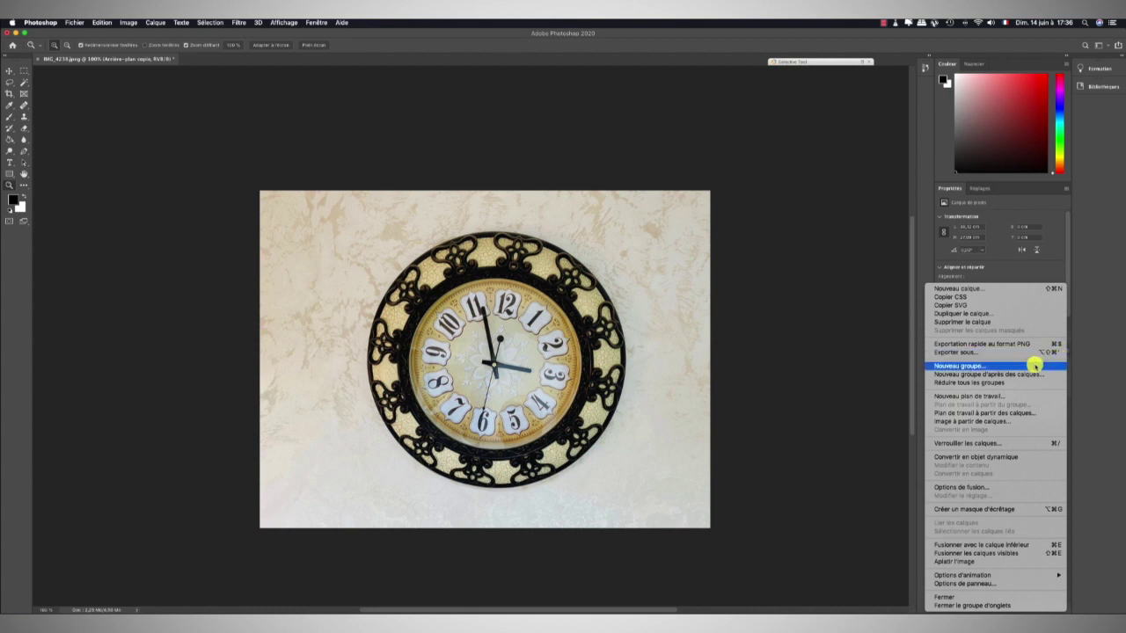
click(990, 458)
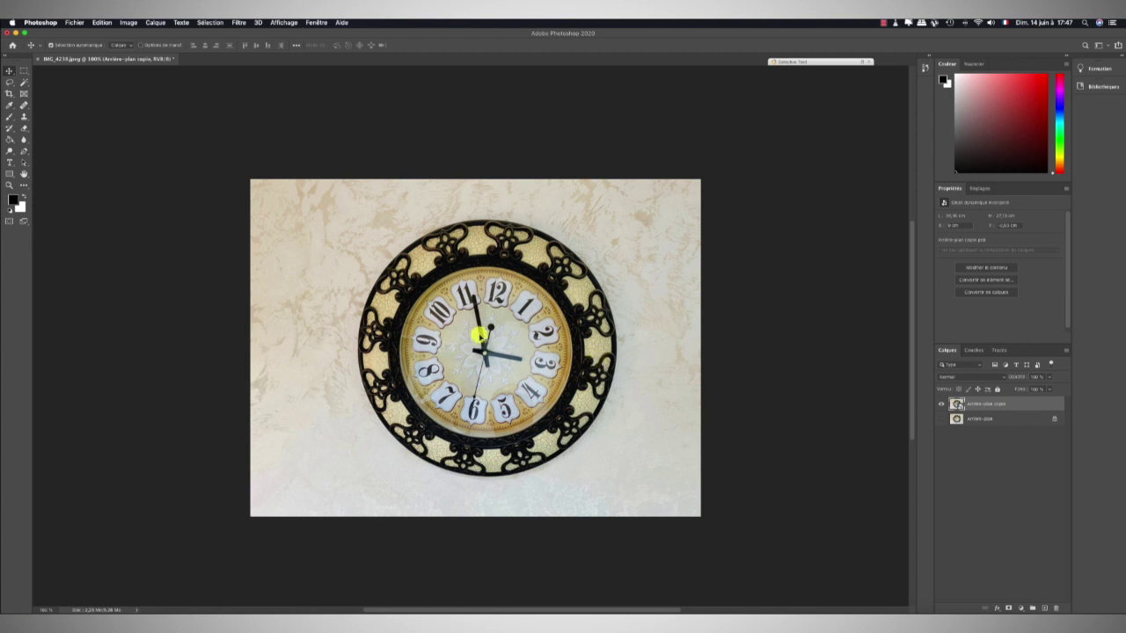
Scale the clock smart object down slightly with Free Transform and commit it
key(ctrl+t)
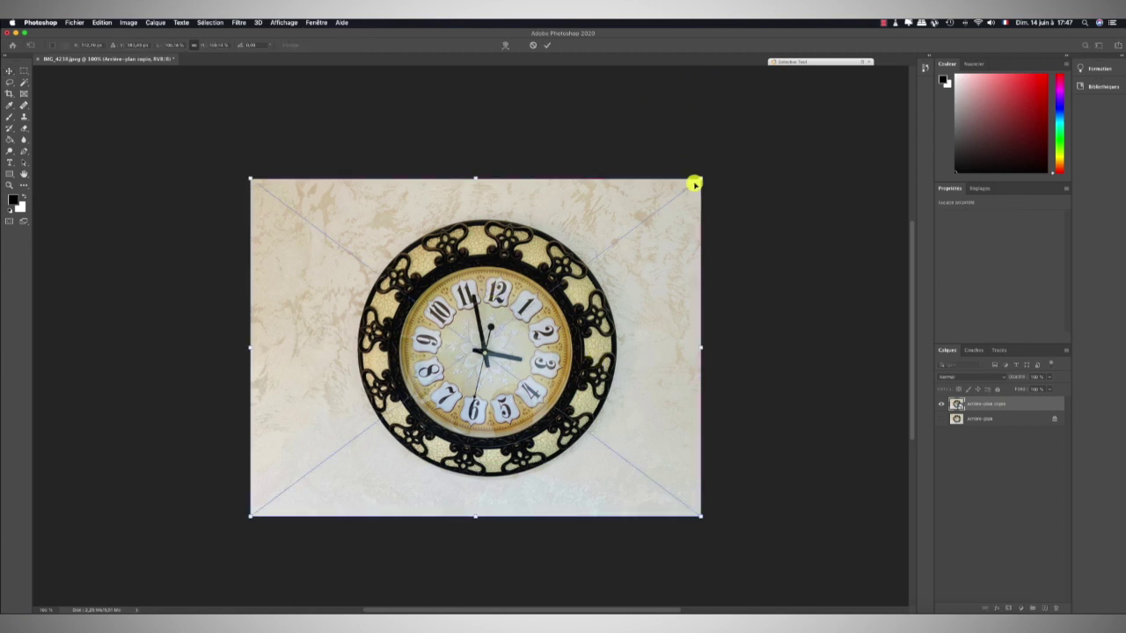
mouse_move(701, 179)
mouse_down()
mouse_move(491, 303)
mouse_move(711, 200)
mouse_up()
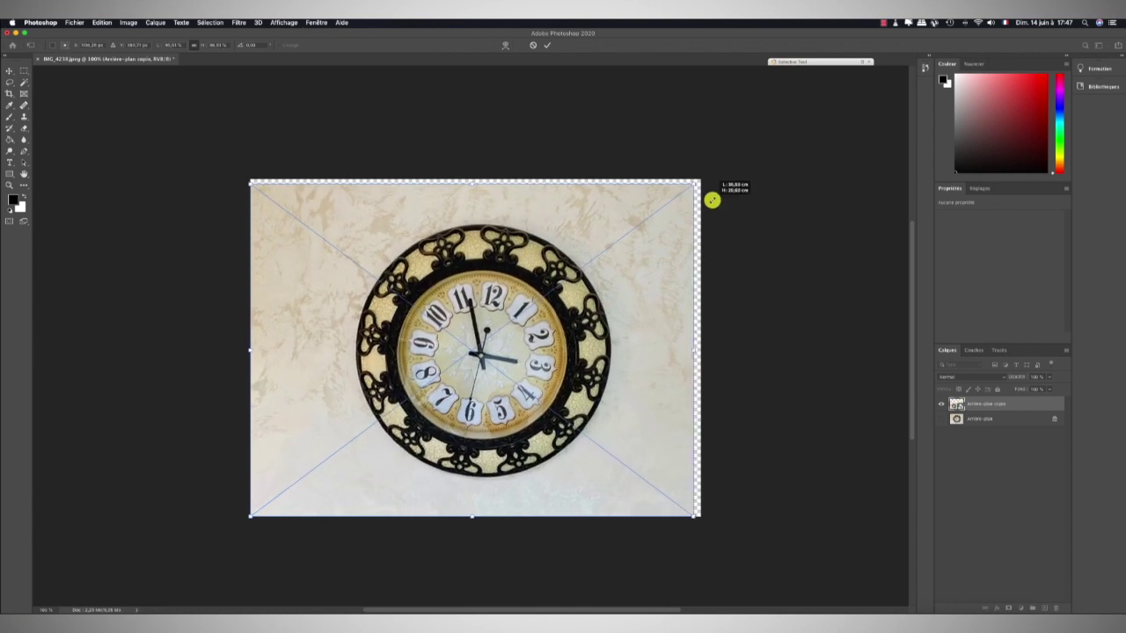
drag(711, 200, 713, 199)
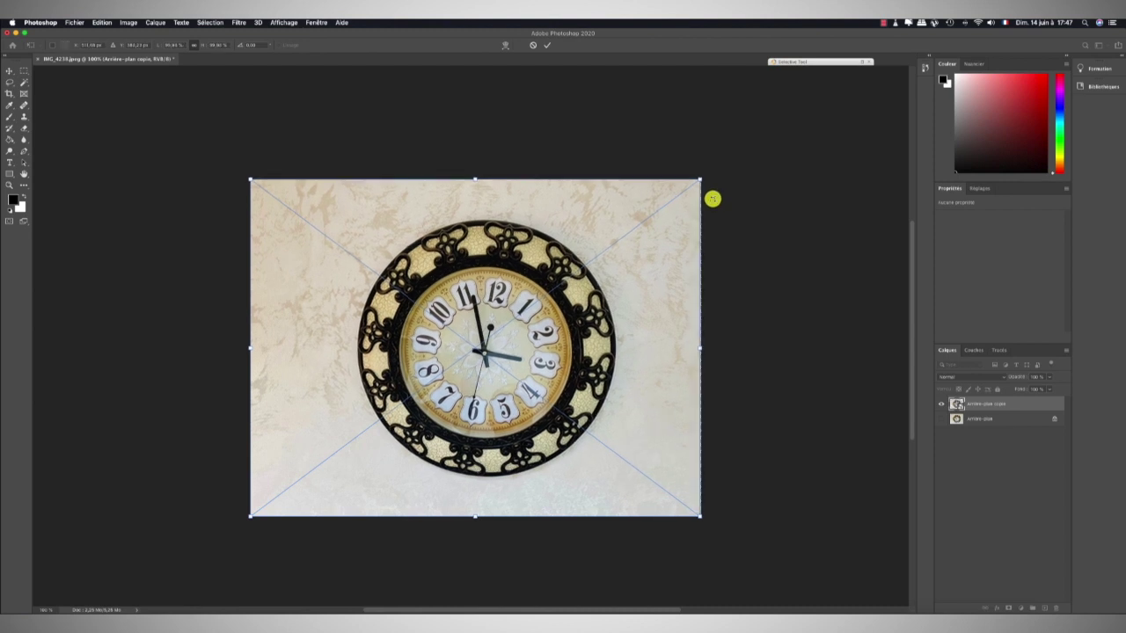
key(Return)
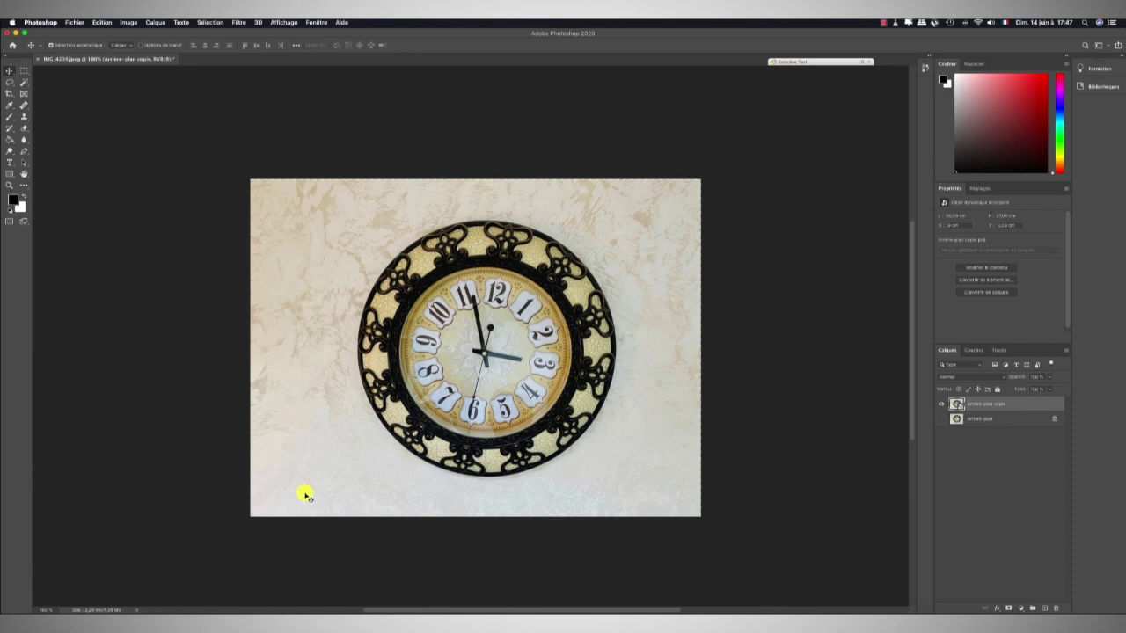
Shrink the clock further and centre it on the transparent canvas
key(super+t)
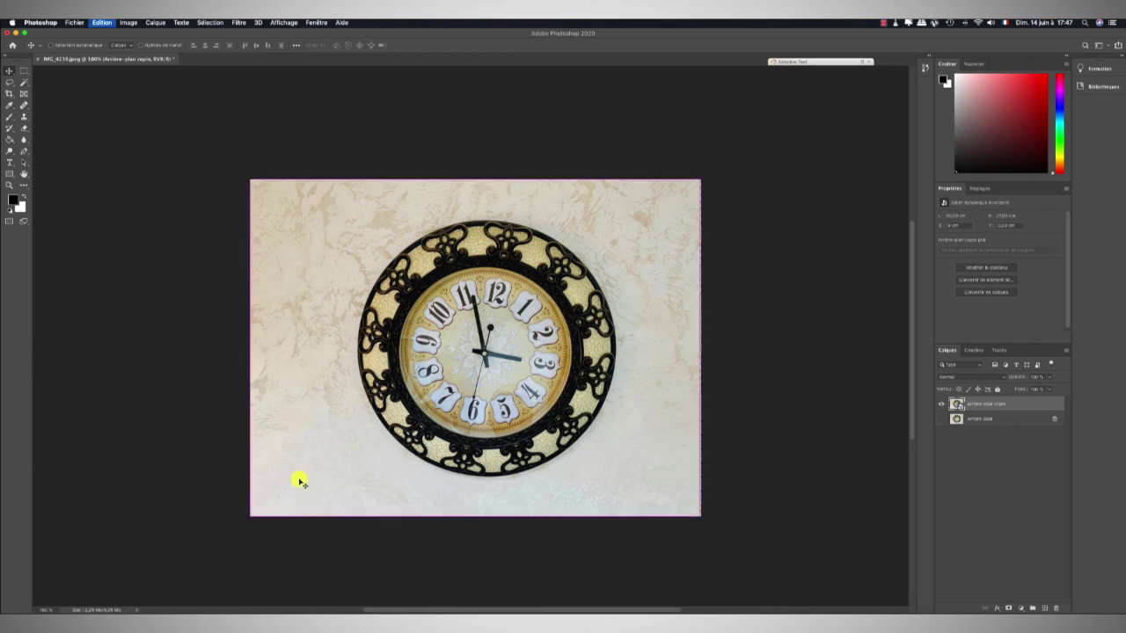
mouse_move(701, 182)
mouse_down()
mouse_move(437, 363)
mouse_move(620, 264)
mouse_up()
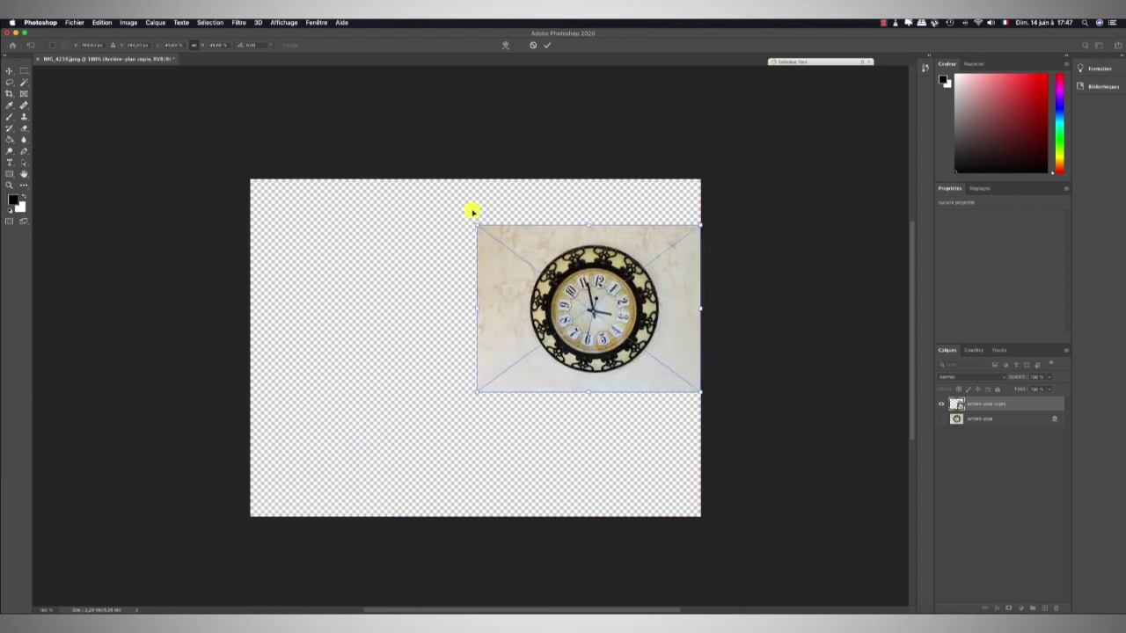
drag(477, 226, 291, 202)
mouse_move(558, 282)
mouse_down()
mouse_move(466, 384)
mouse_move(558, 317)
mouse_up()
drag(648, 467, 529, 412)
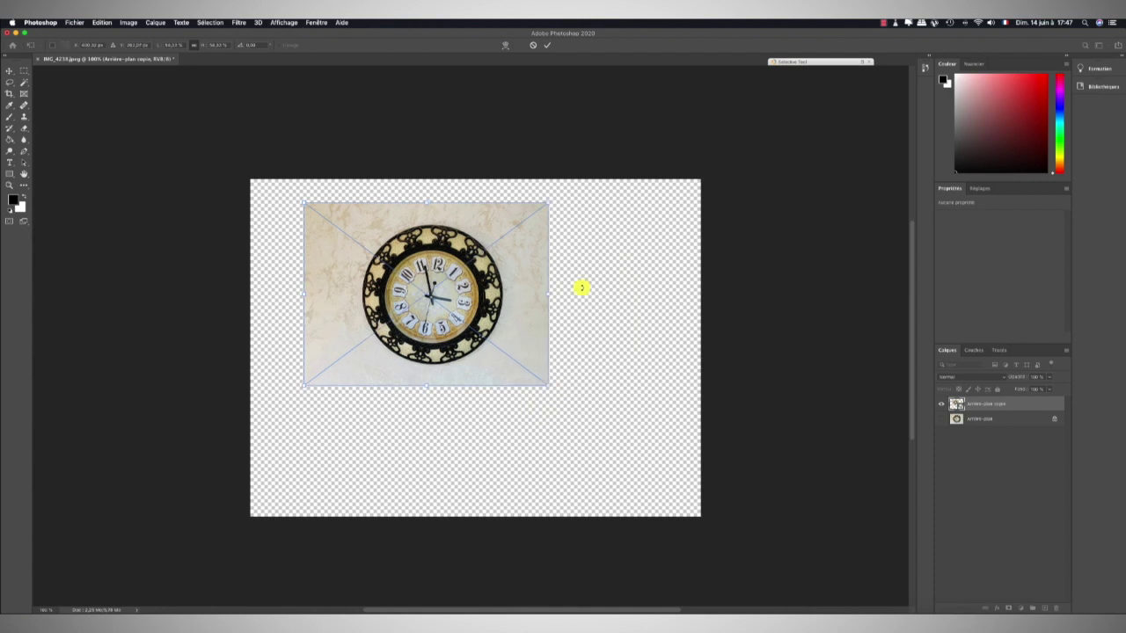
drag(422, 282, 475, 316)
key(Return)
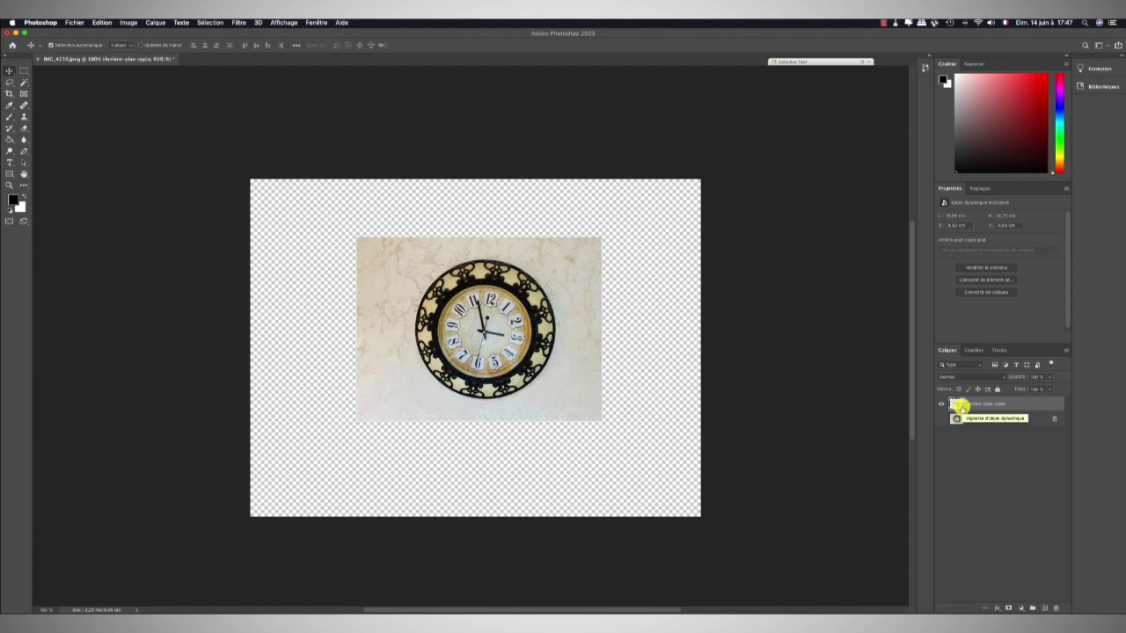
Open the smart object's .psb contents, then return to IMG_4238 and move the clock layer
double_click(960, 405)
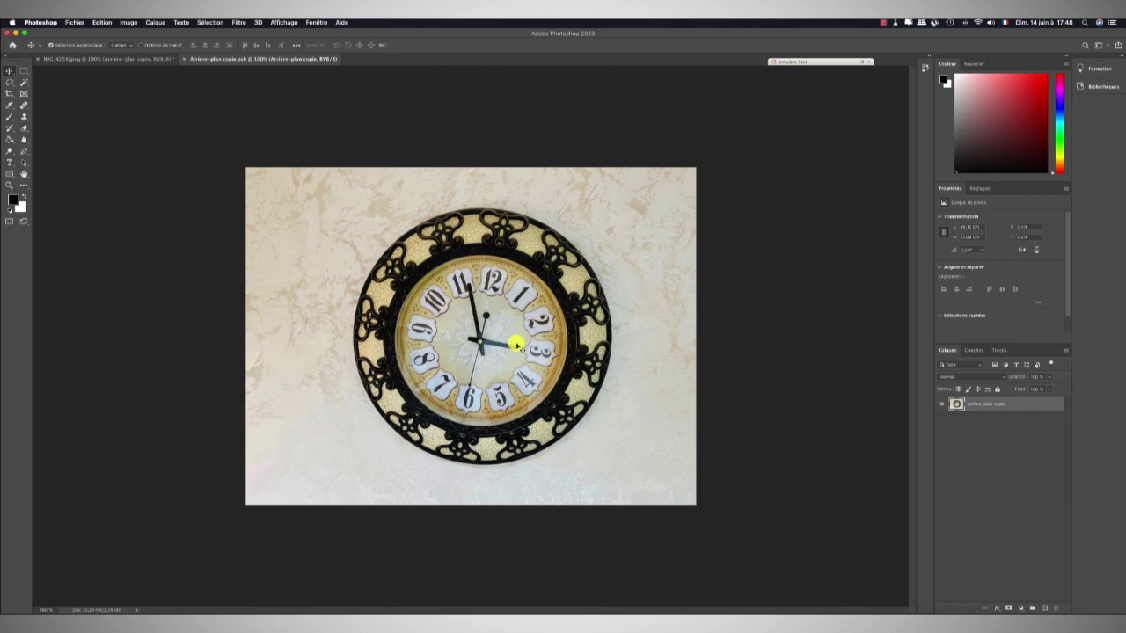
click(109, 59)
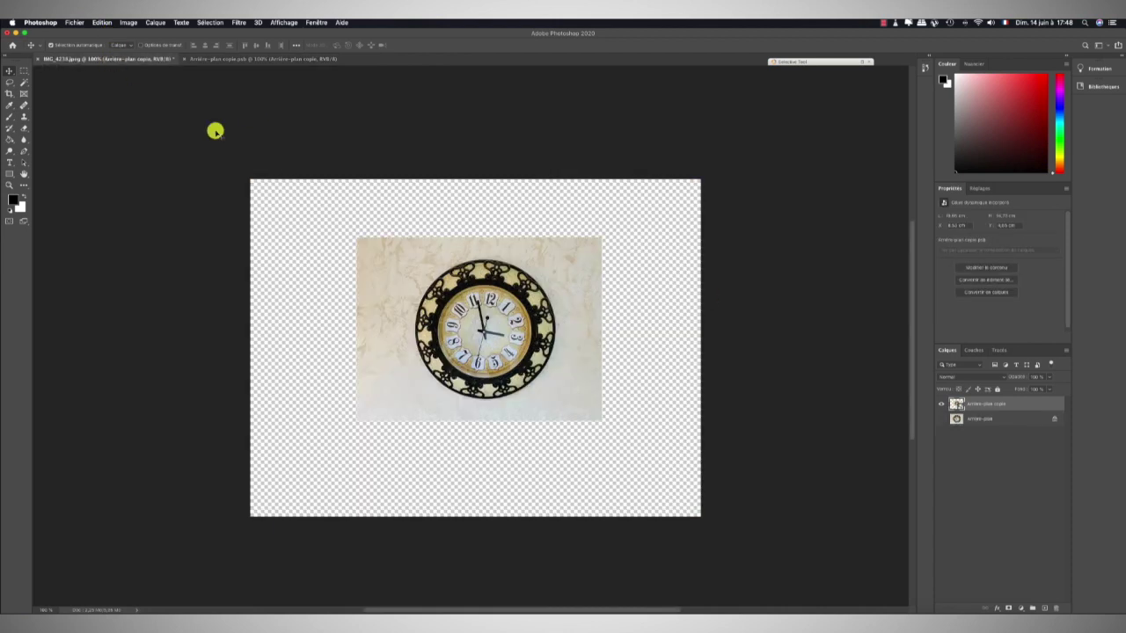
mouse_move(487, 318)
mouse_down()
mouse_move(488, 334)
mouse_move(318, 172)
mouse_move(270, 184)
mouse_move(670, 504)
mouse_move(546, 179)
mouse_up()
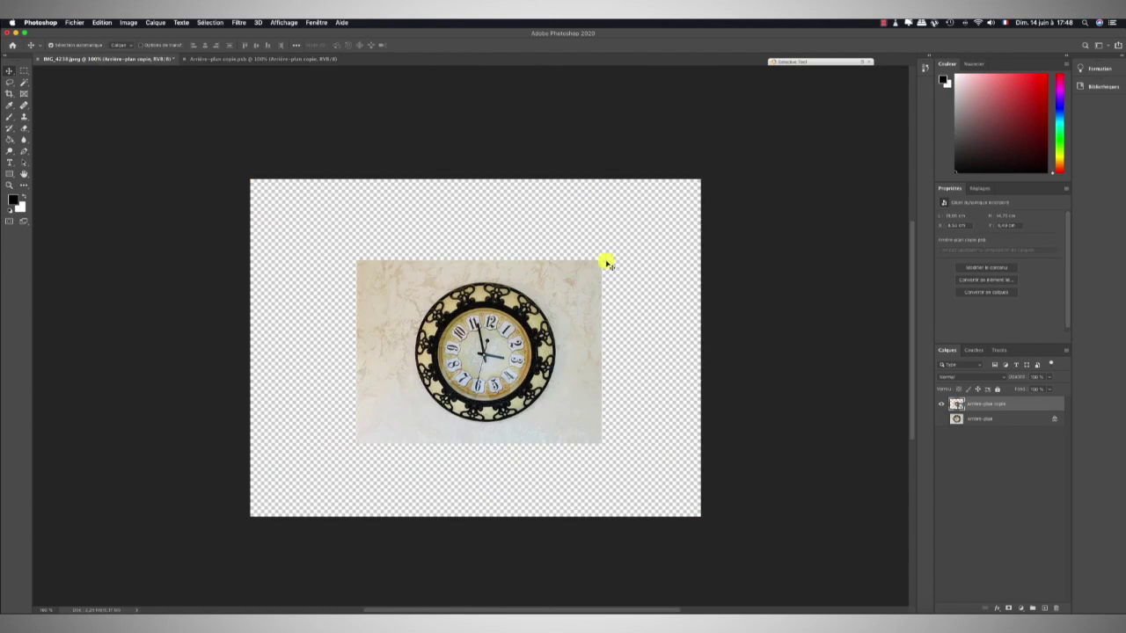
Enlarge the clock layer to fill the canvas and close the .psb contents document
key(ctrl+t)
mouse_move(603, 260)
mouse_down()
mouse_move(570, 293)
mouse_move(658, 220)
mouse_up()
key(Return)
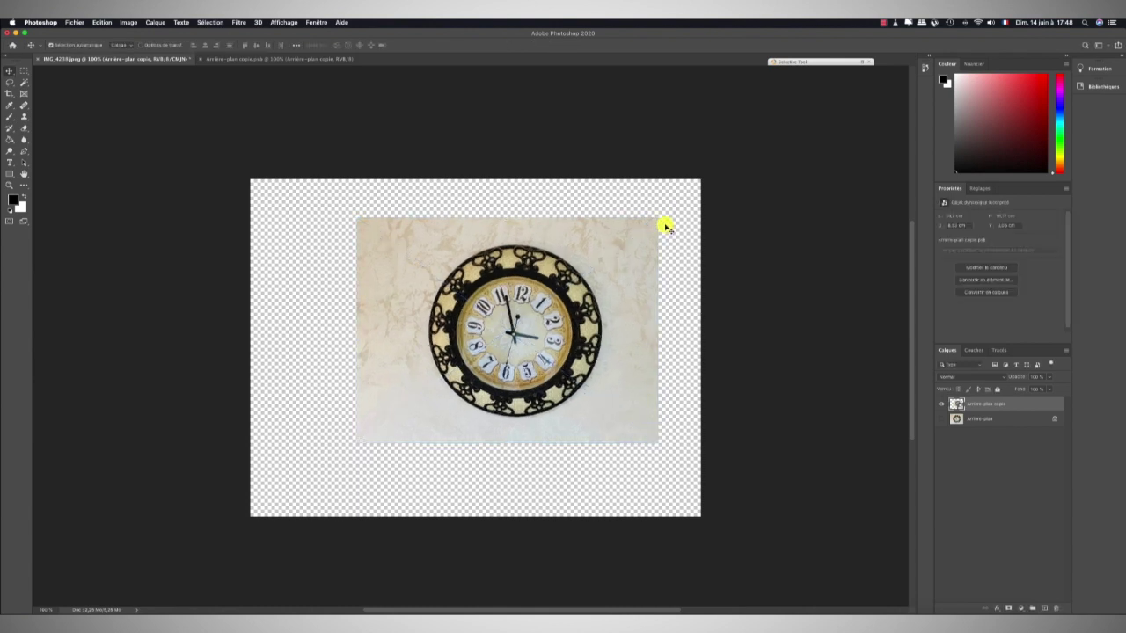
click(252, 59)
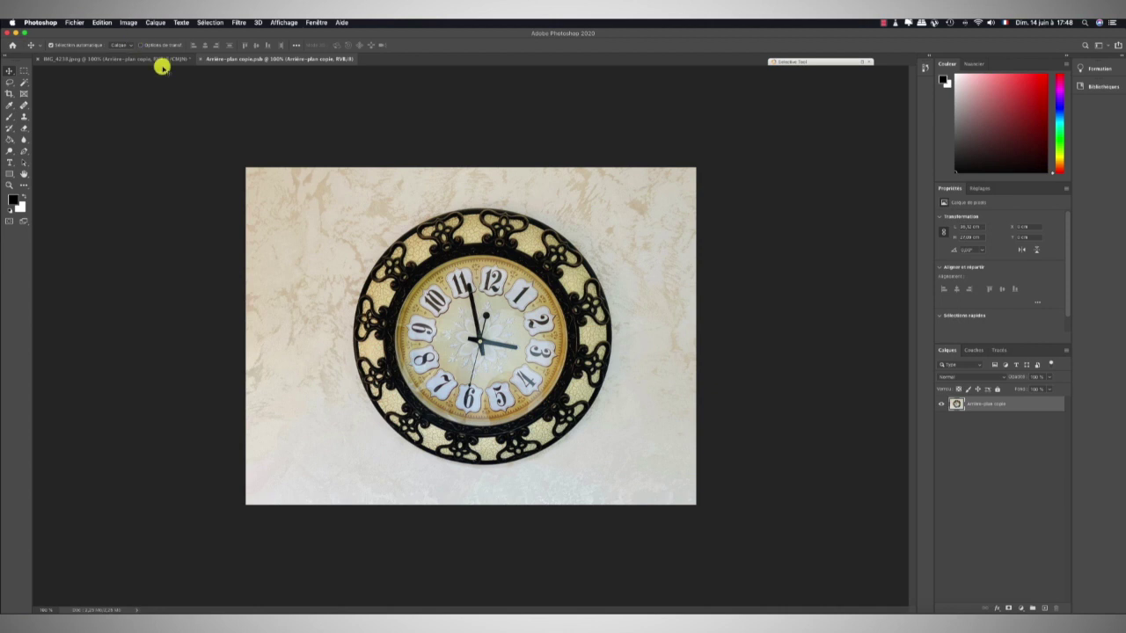
click(198, 59)
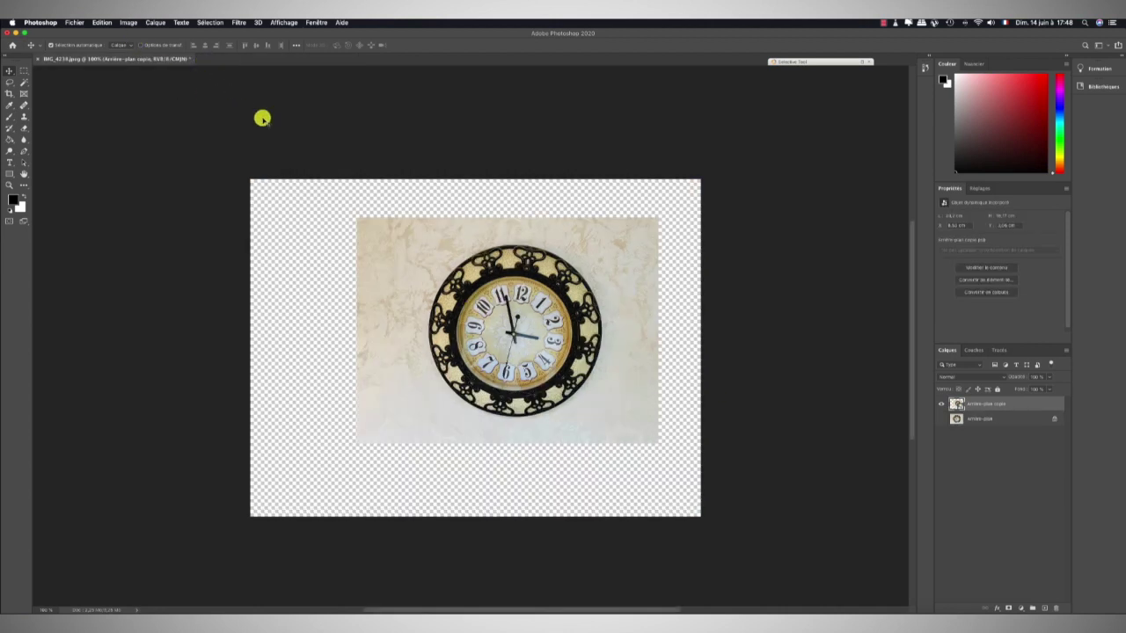
drag(484, 301, 491, 322)
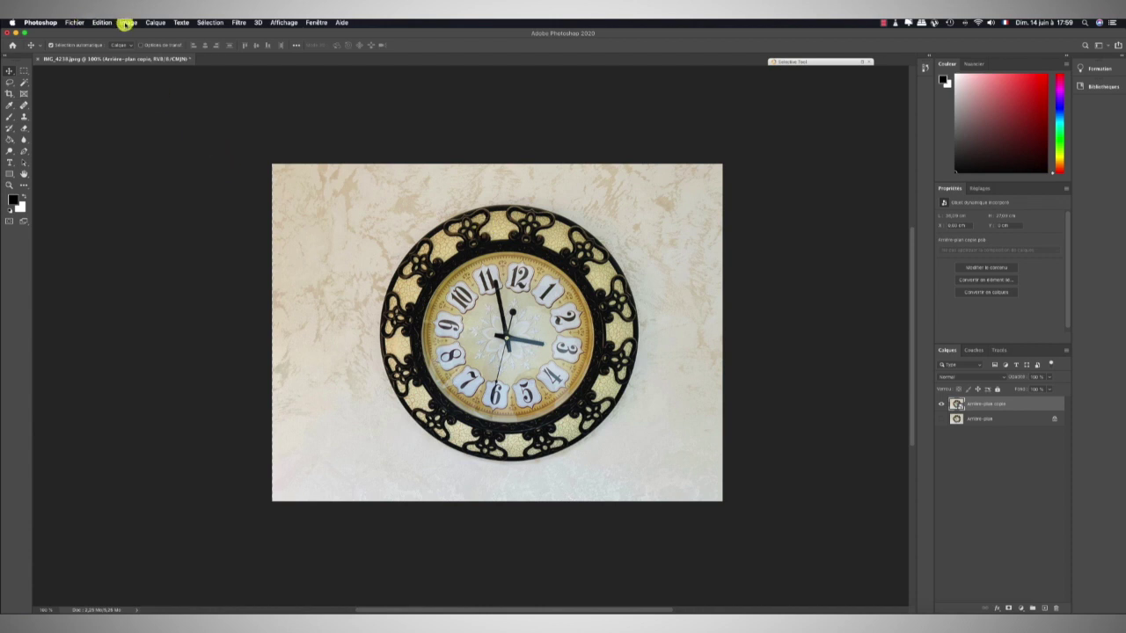
Add a Luminosité/Contraste smart filter raising the clock photo's brightness and contrast
click(125, 24)
mouse_move(140, 46)
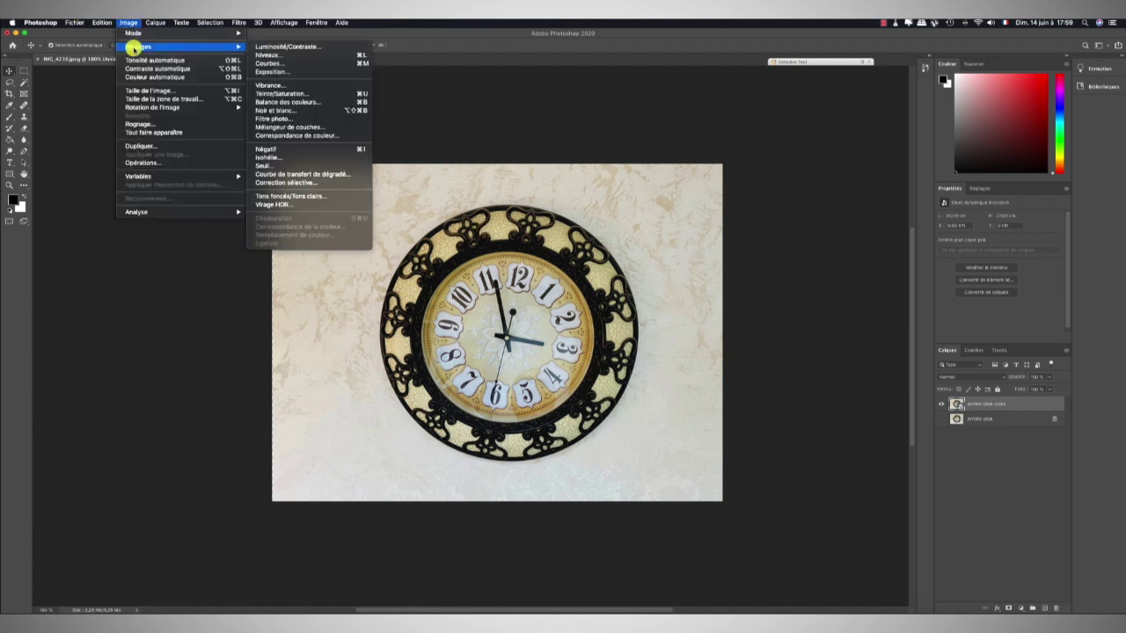
click(288, 48)
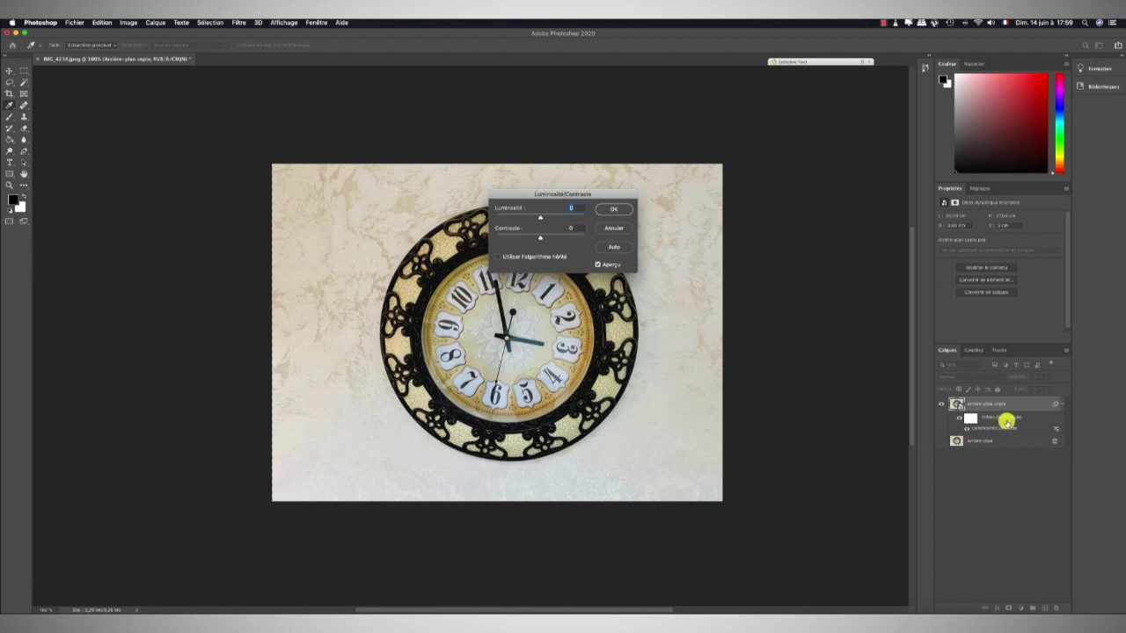
mouse_move(540, 218)
mouse_down()
mouse_move(558, 219)
mouse_move(559, 237)
mouse_move(553, 218)
mouse_up()
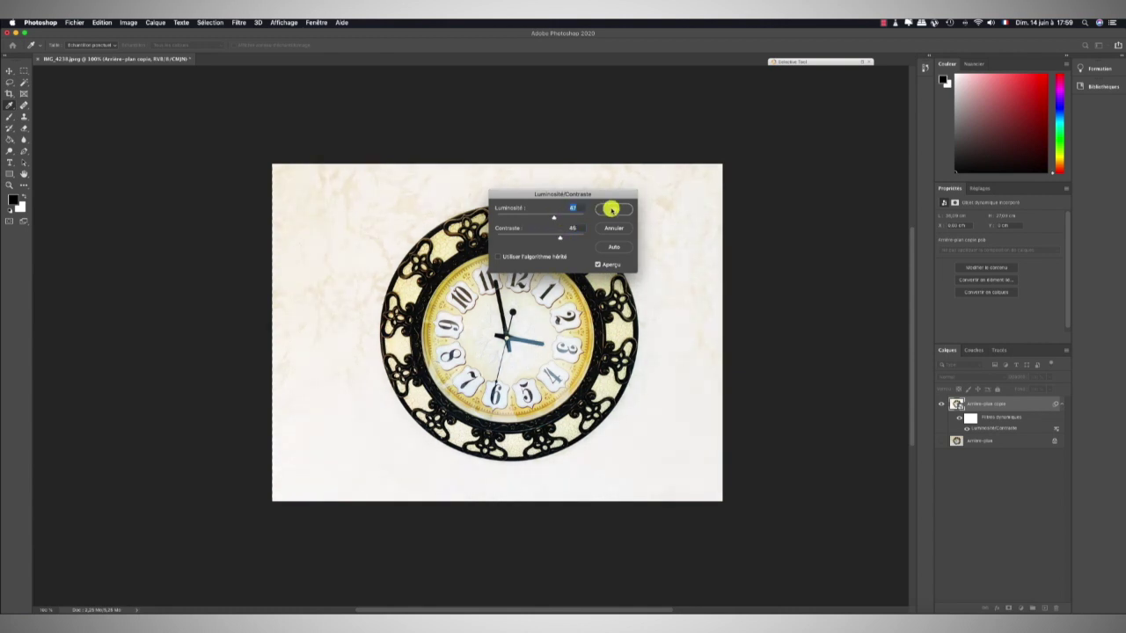
click(611, 209)
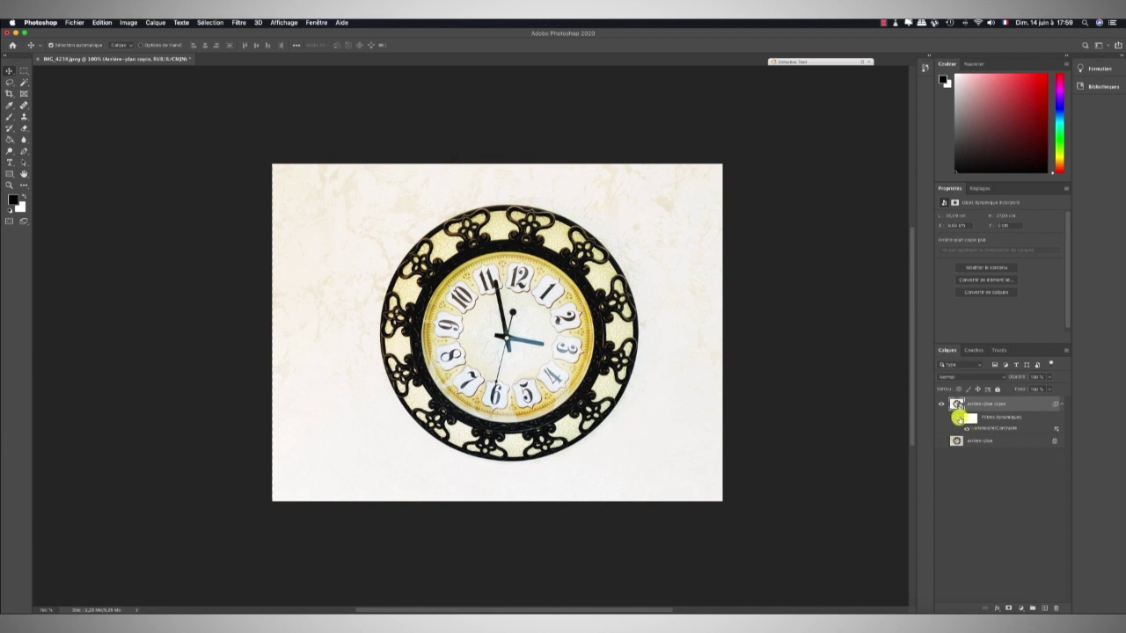
click(958, 418)
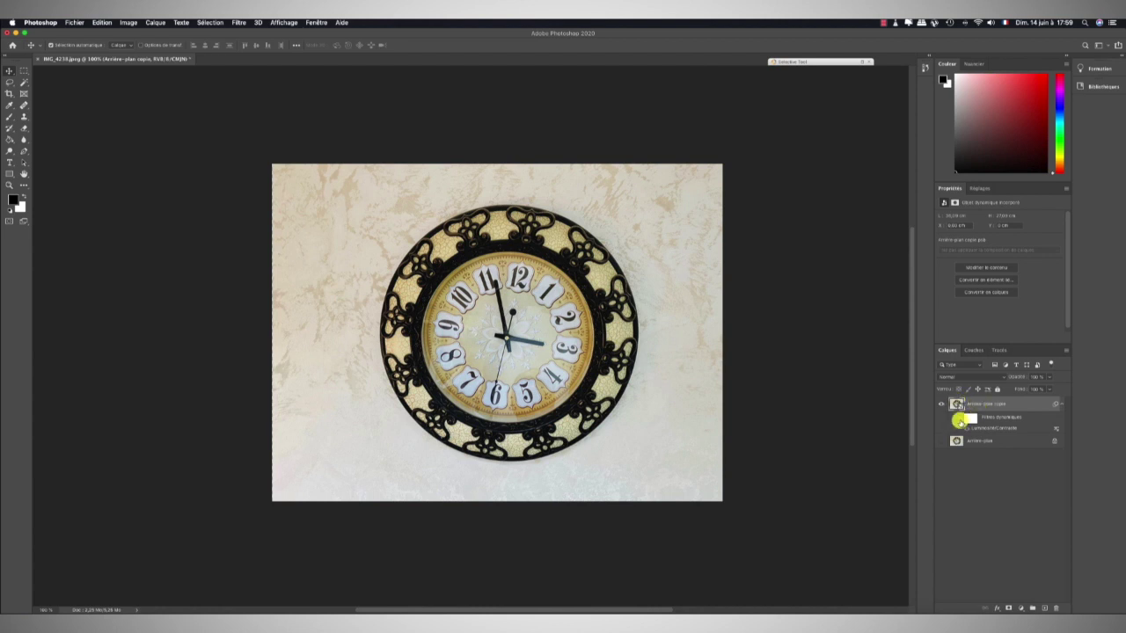
click(959, 420)
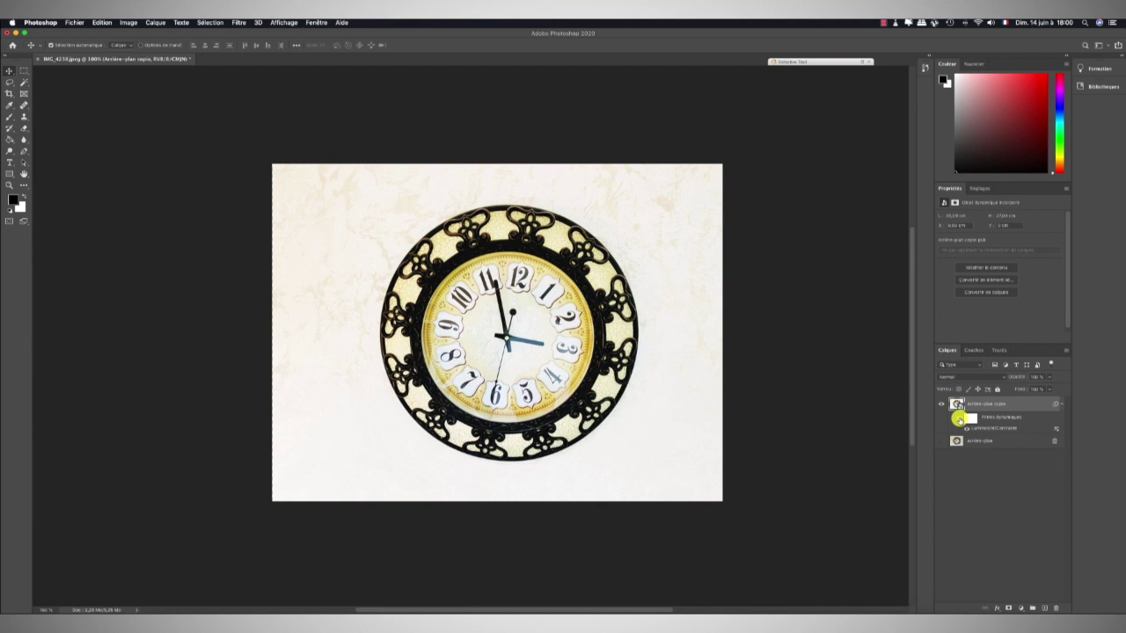
click(958, 418)
click(959, 418)
click(959, 419)
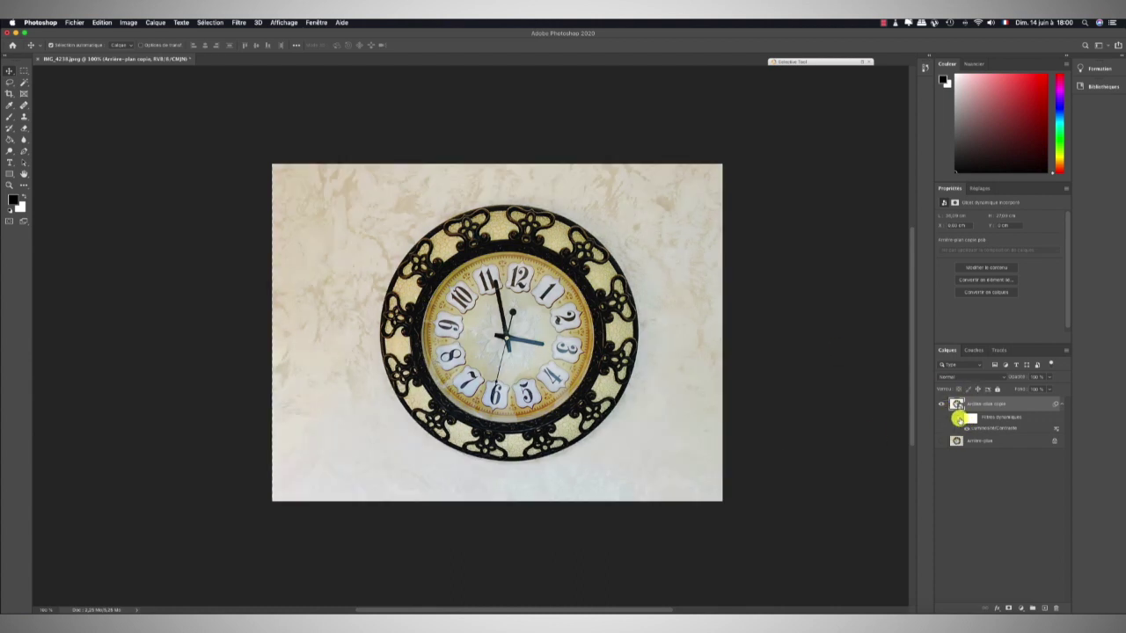
click(958, 419)
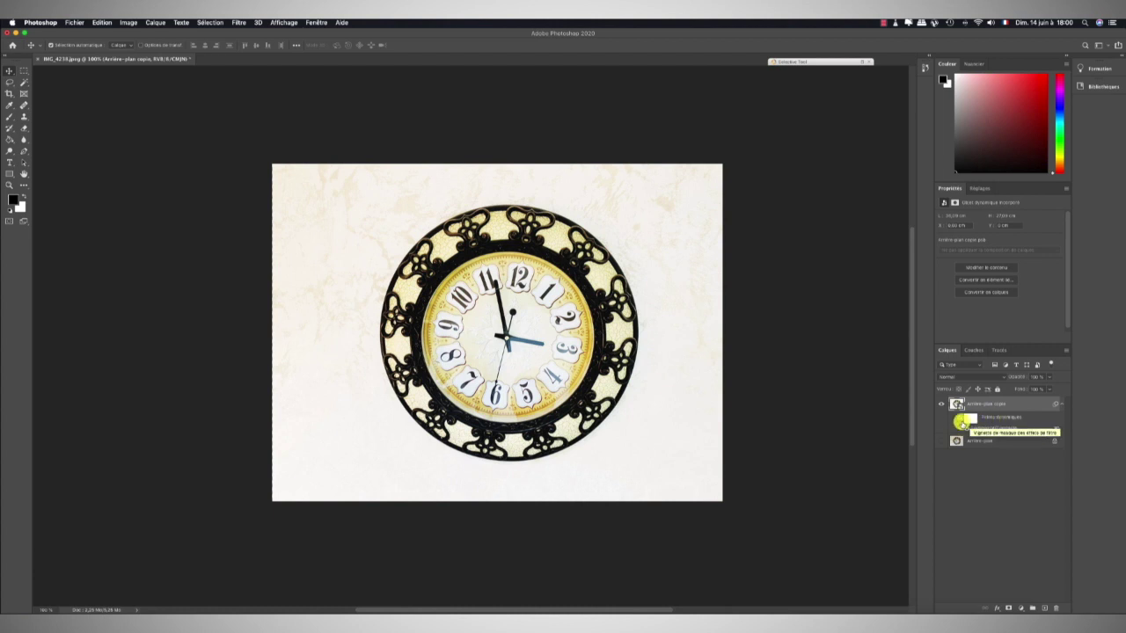
click(958, 419)
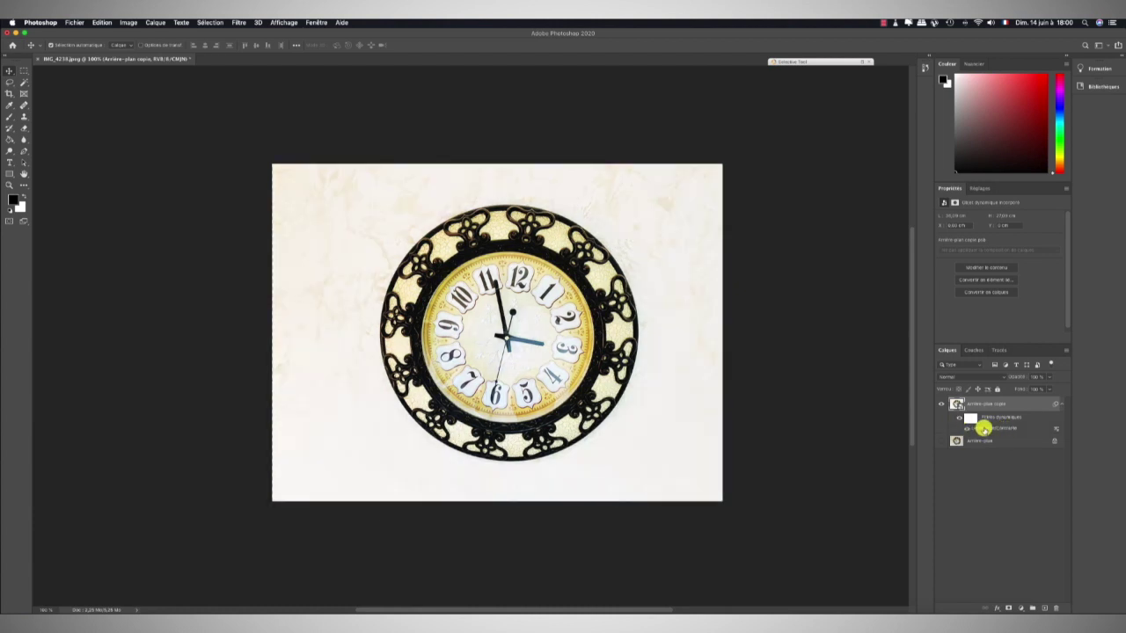
Set the Luminosité/Contraste filter to brightness 45 with slightly negative contrast
double_click(983, 428)
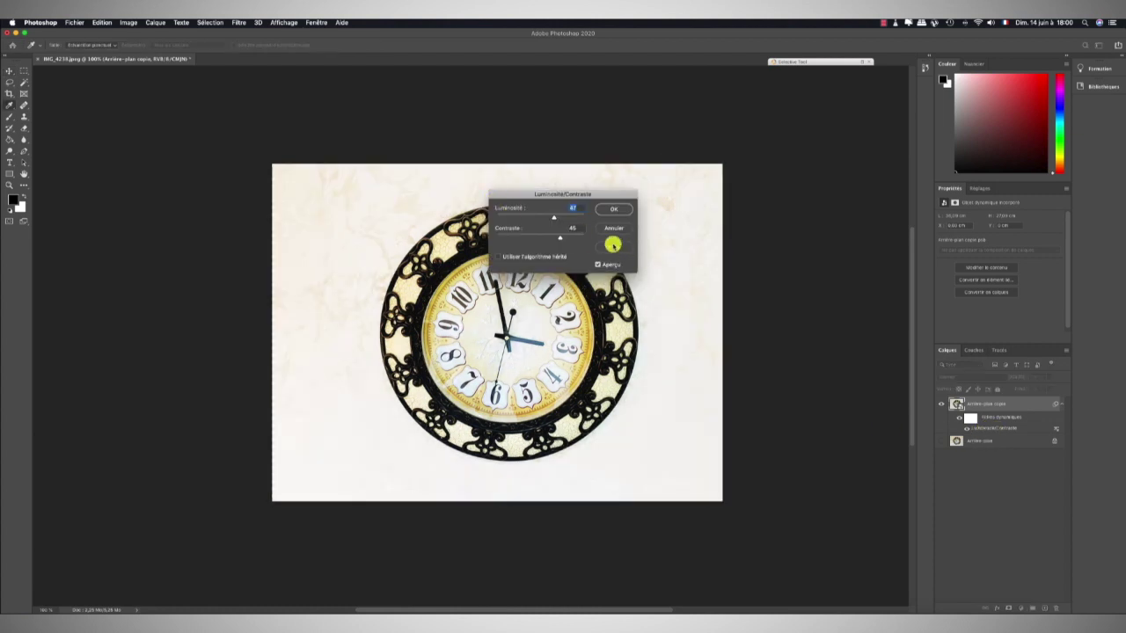
mouse_move(553, 219)
mouse_down()
mouse_move(522, 237)
mouse_move(563, 217)
mouse_up()
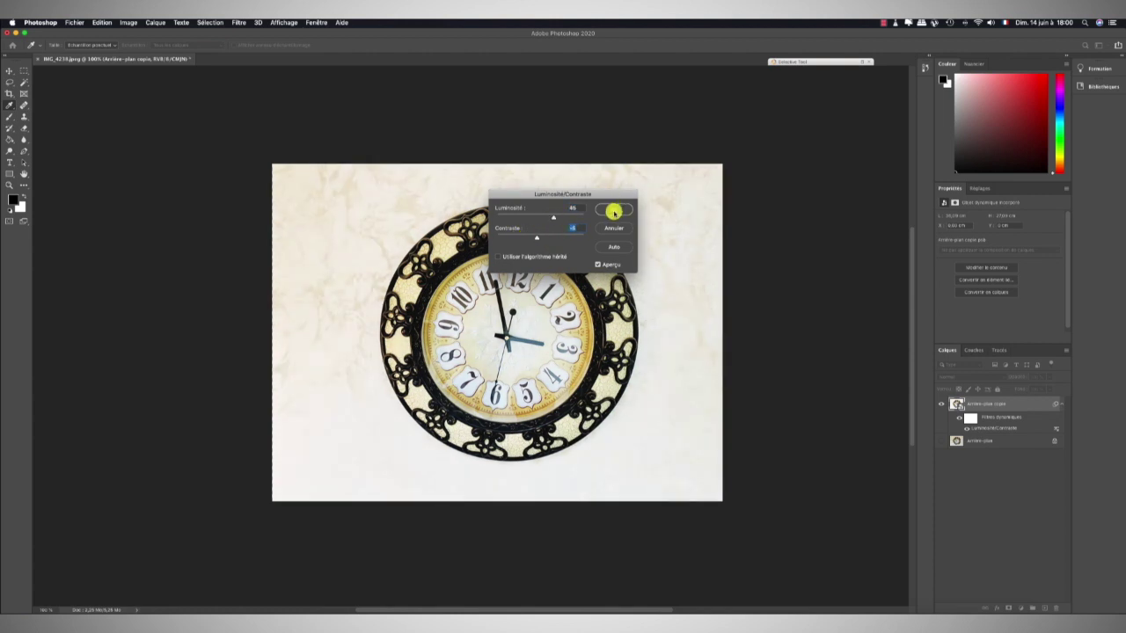
click(614, 209)
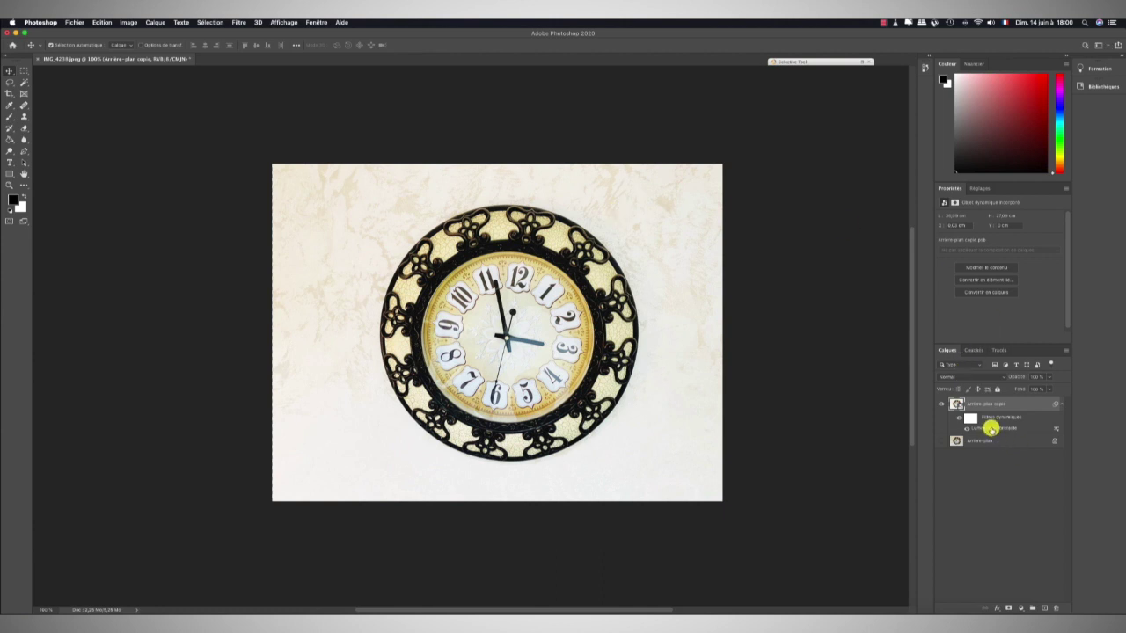
Delete the Luminosité/Contraste smart filter from the clock smart object
right_click(991, 429)
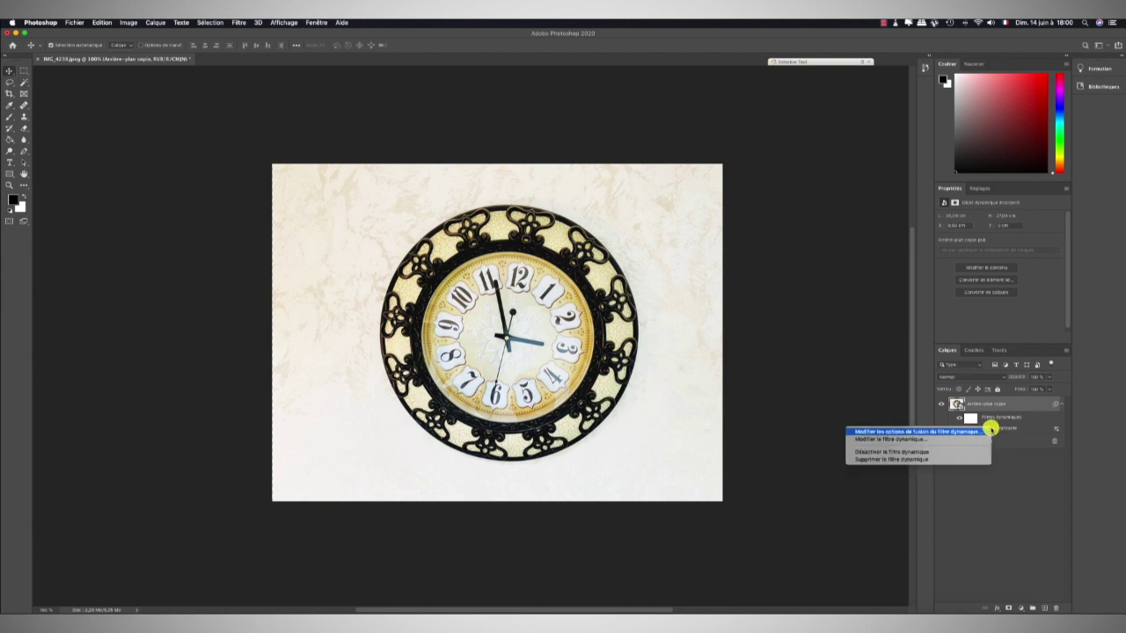
click(880, 460)
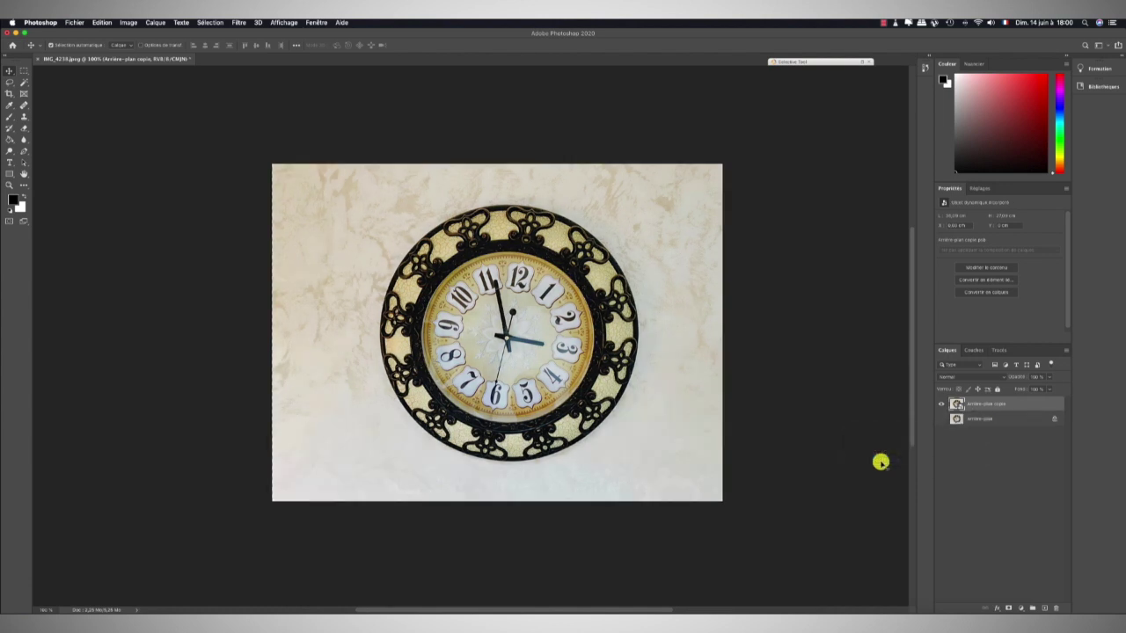
key(m)
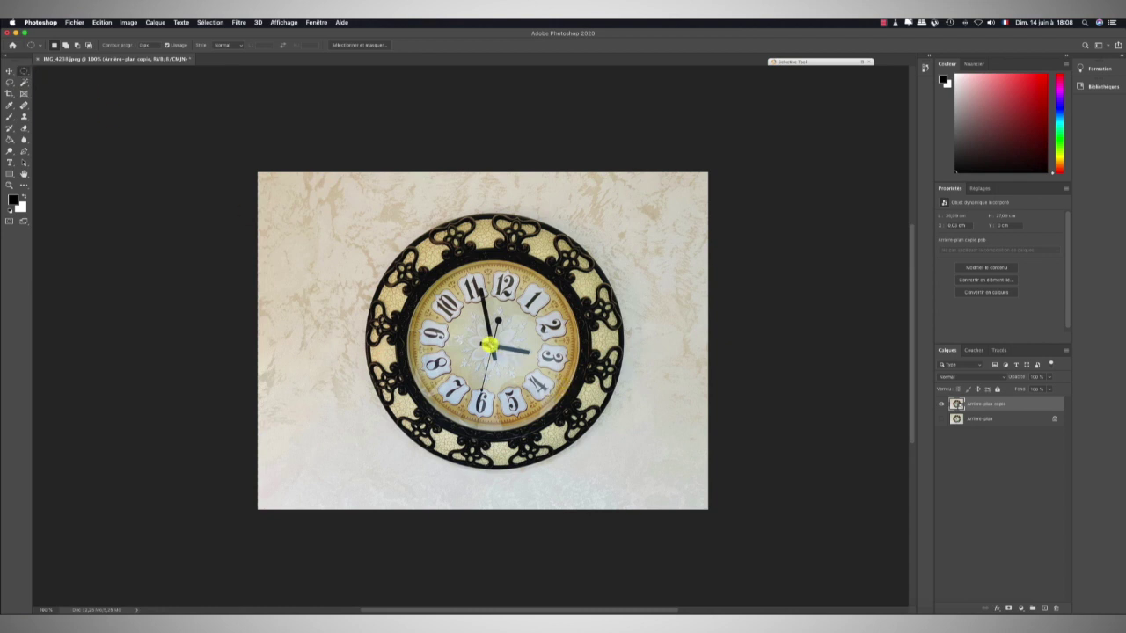
Draw an elliptical marquee around the clock and align it with the rim
drag(492, 347, 359, 168)
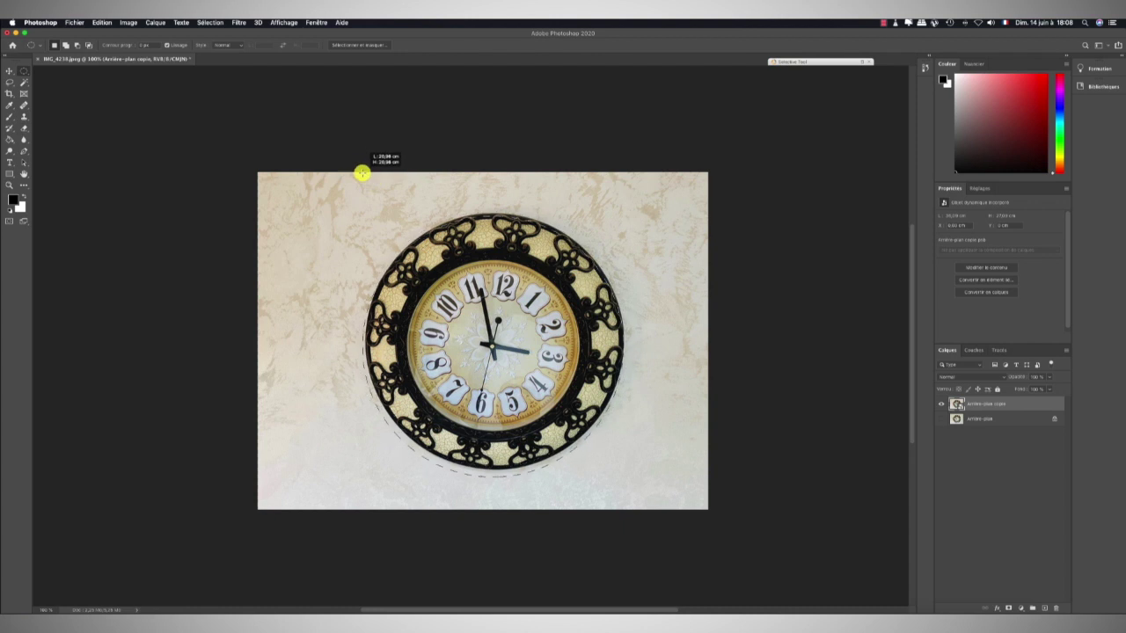
drag(359, 169, 368, 177)
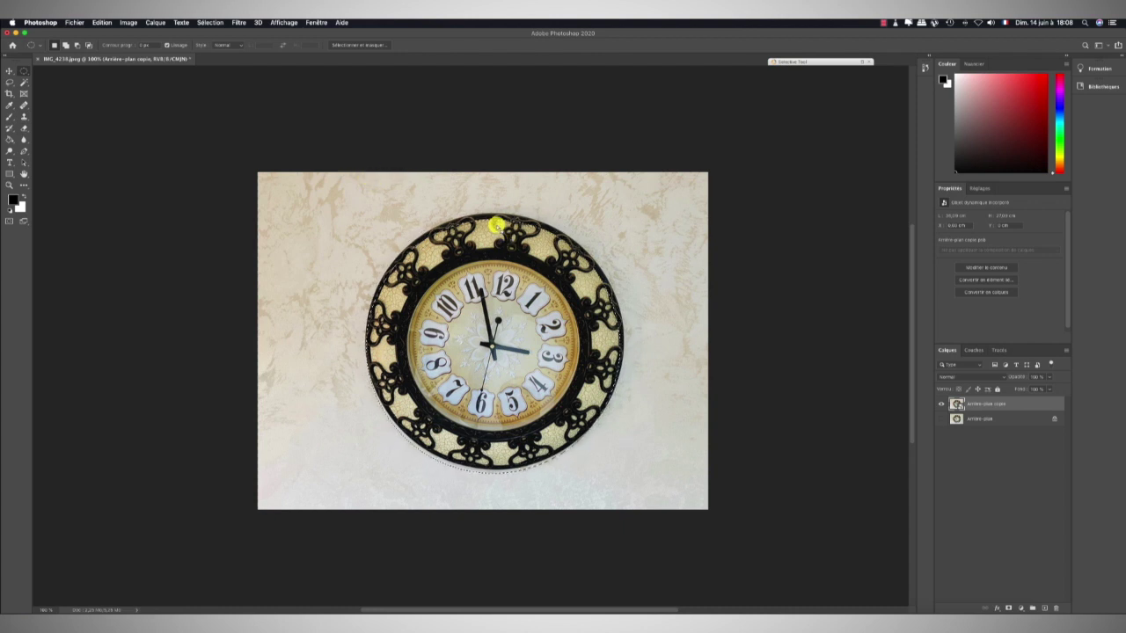
drag(488, 230, 489, 218)
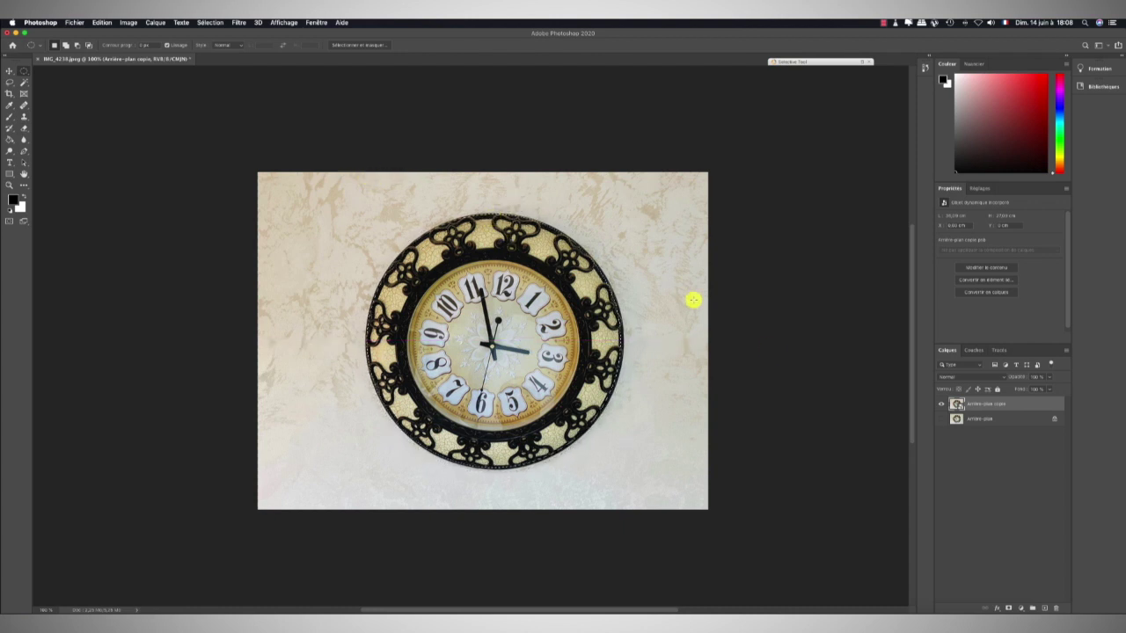
Invert the selection and apply a Flou gaussien of about 4.8 px radius
click(210, 23)
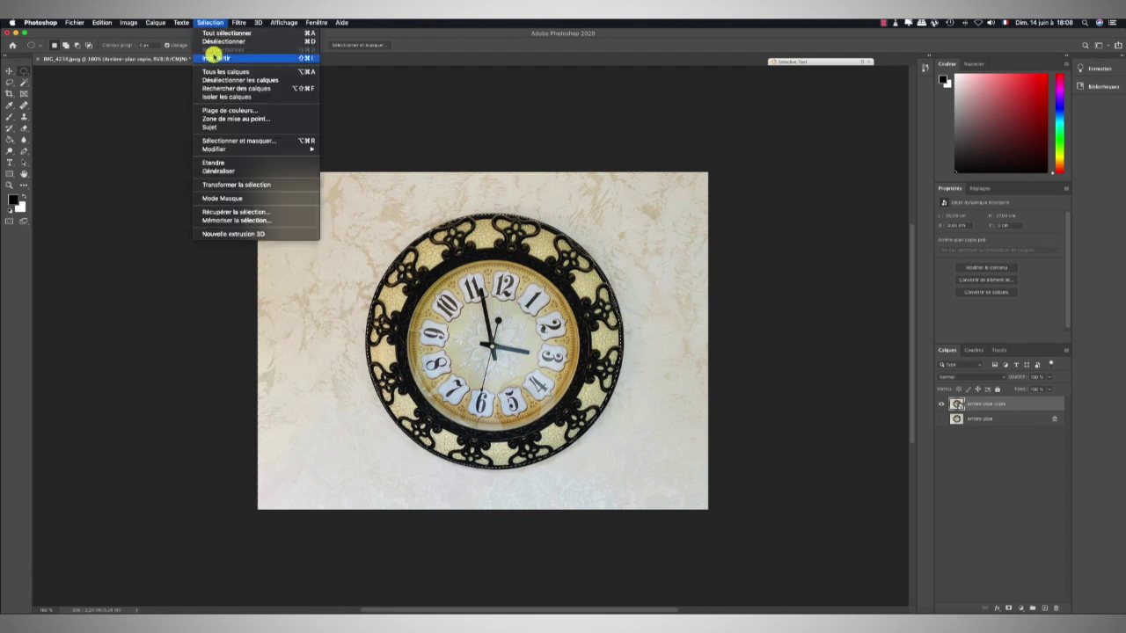
click(214, 58)
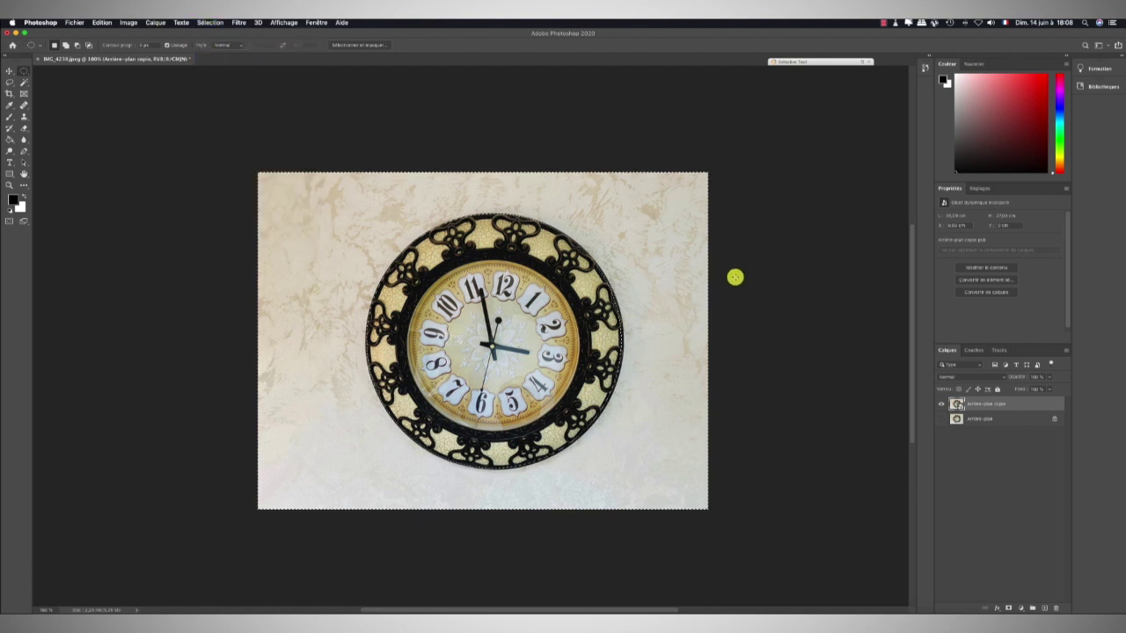
click(239, 23)
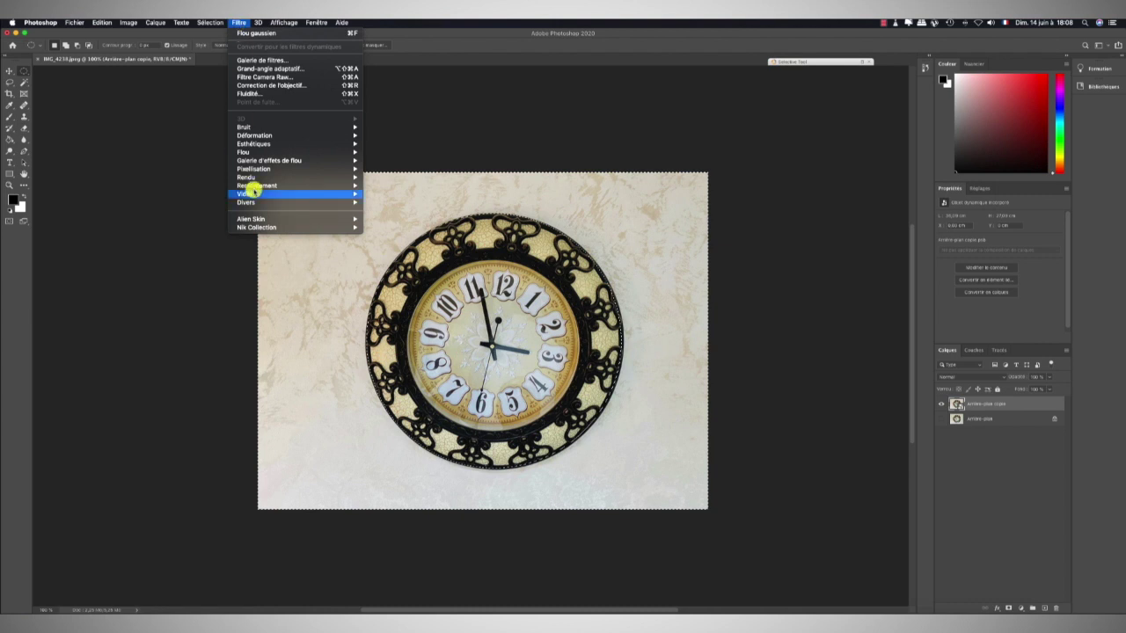
mouse_move(244, 152)
click(408, 195)
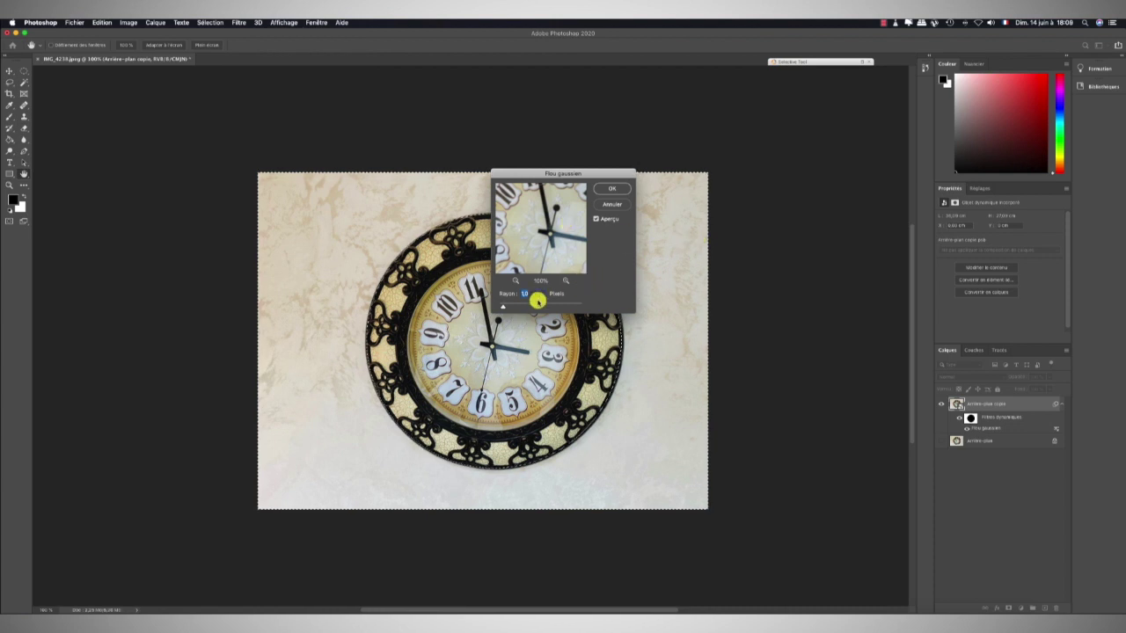
drag(503, 307, 519, 307)
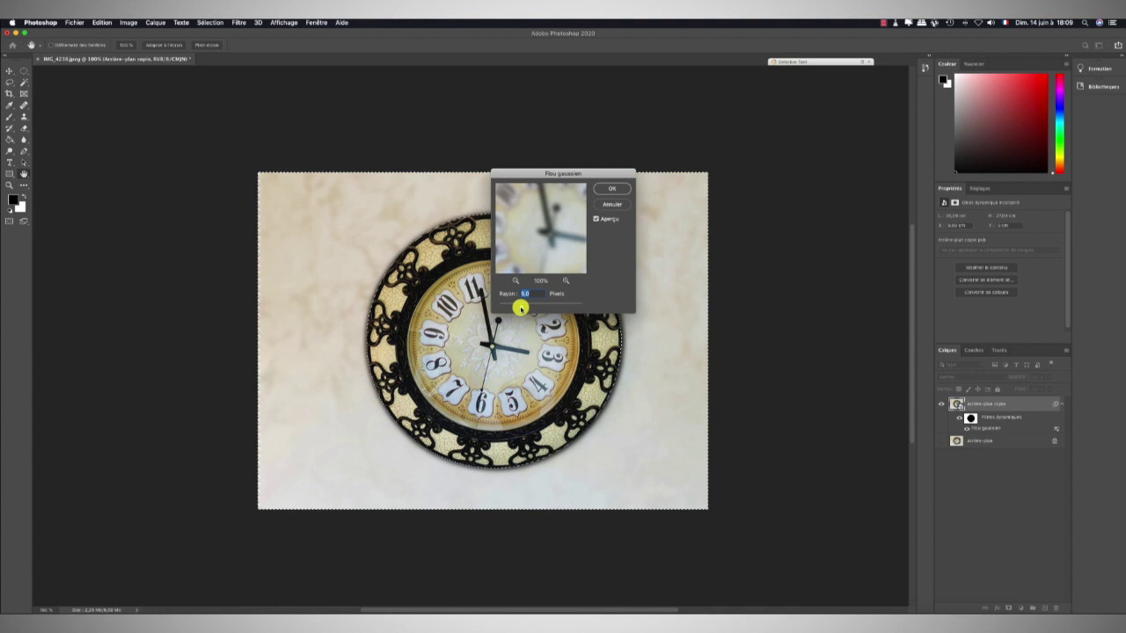
drag(518, 307, 517, 307)
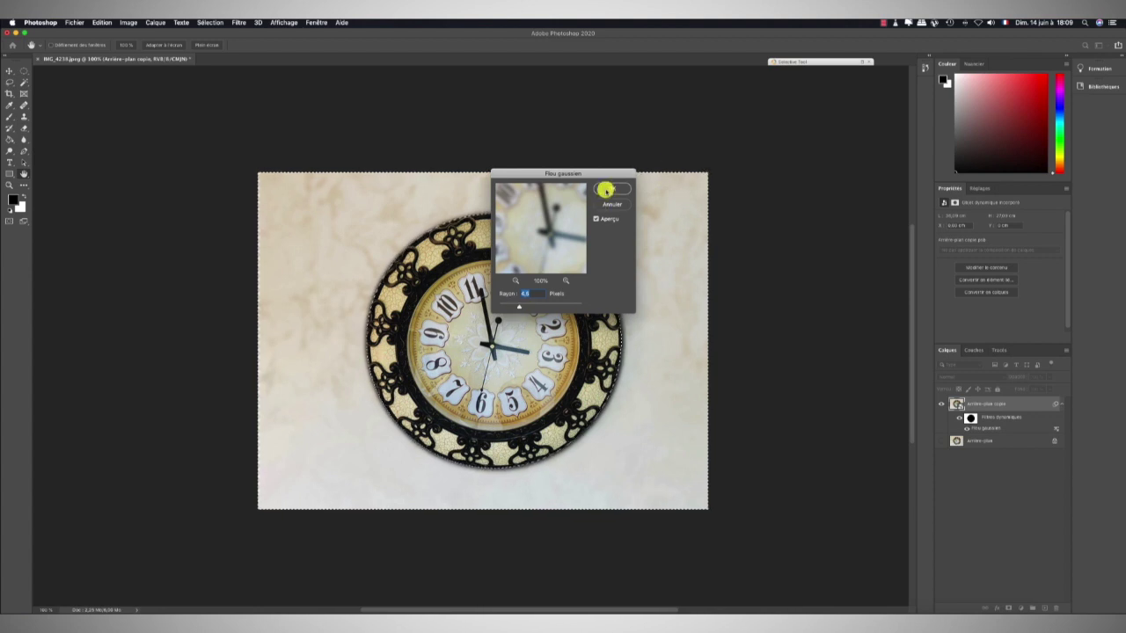
click(605, 189)
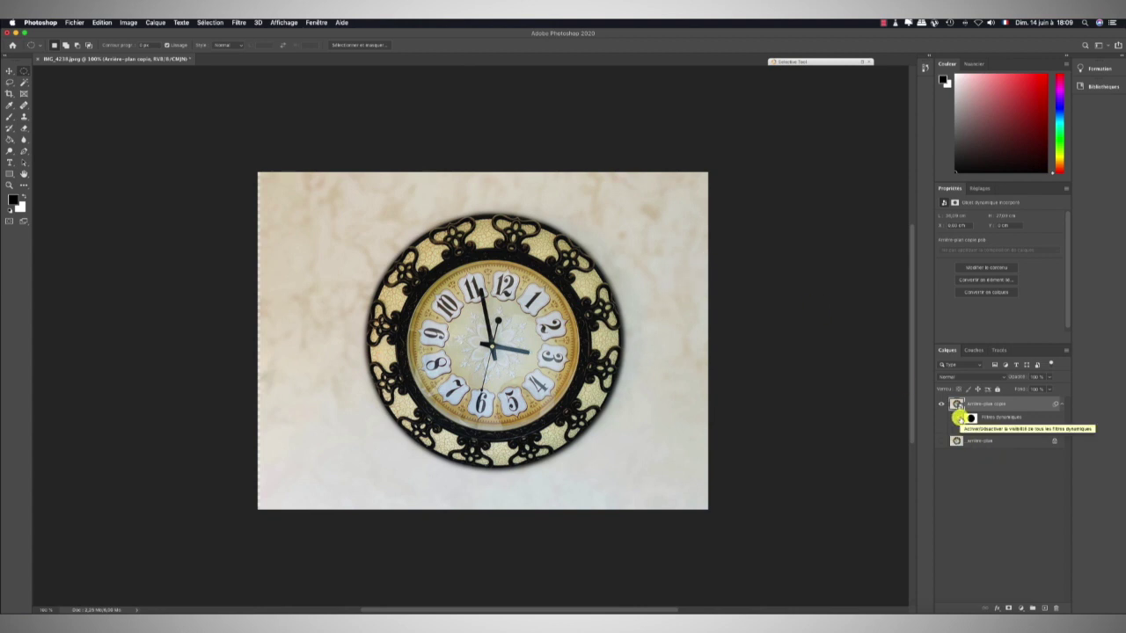
Compare the blur on and off, then raise the Flou gaussien radius on the wall
click(958, 418)
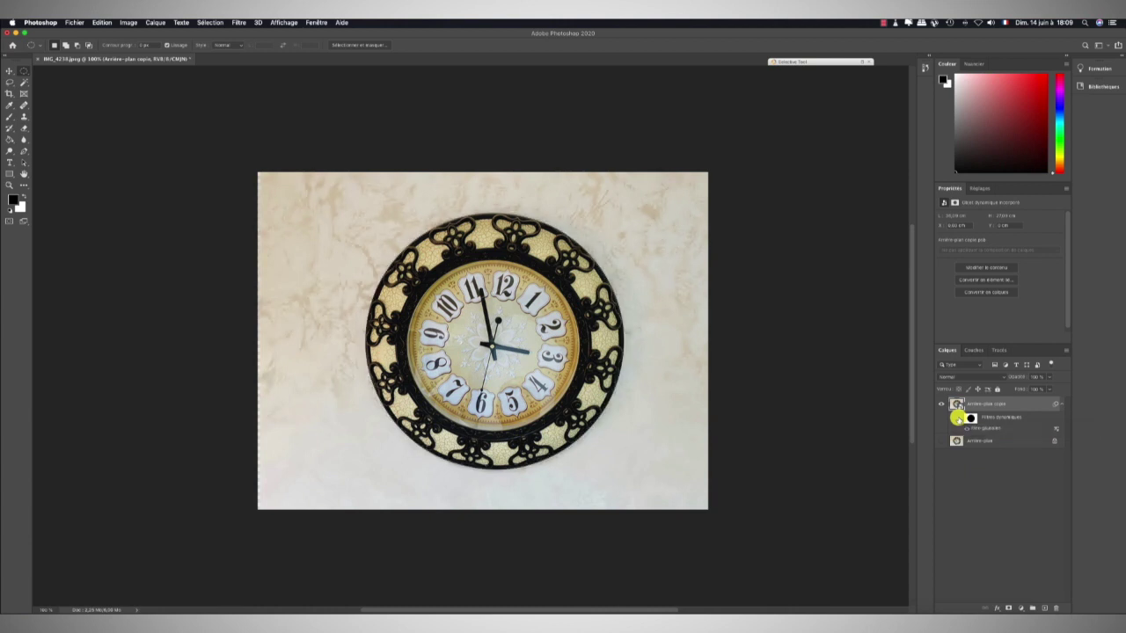
click(958, 419)
click(958, 419)
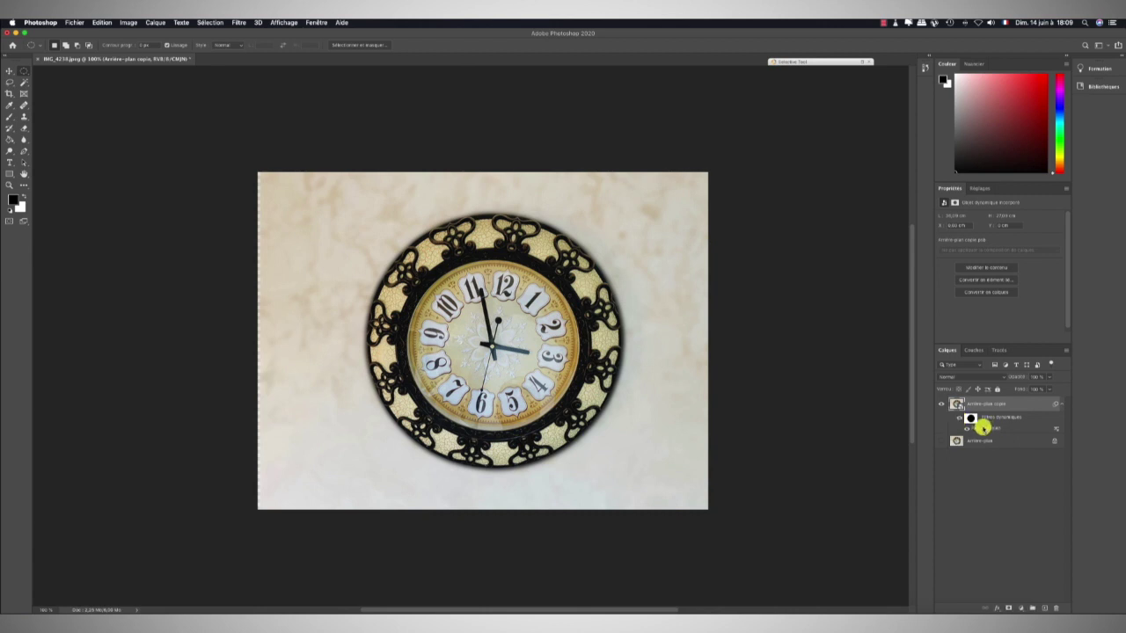
double_click(985, 427)
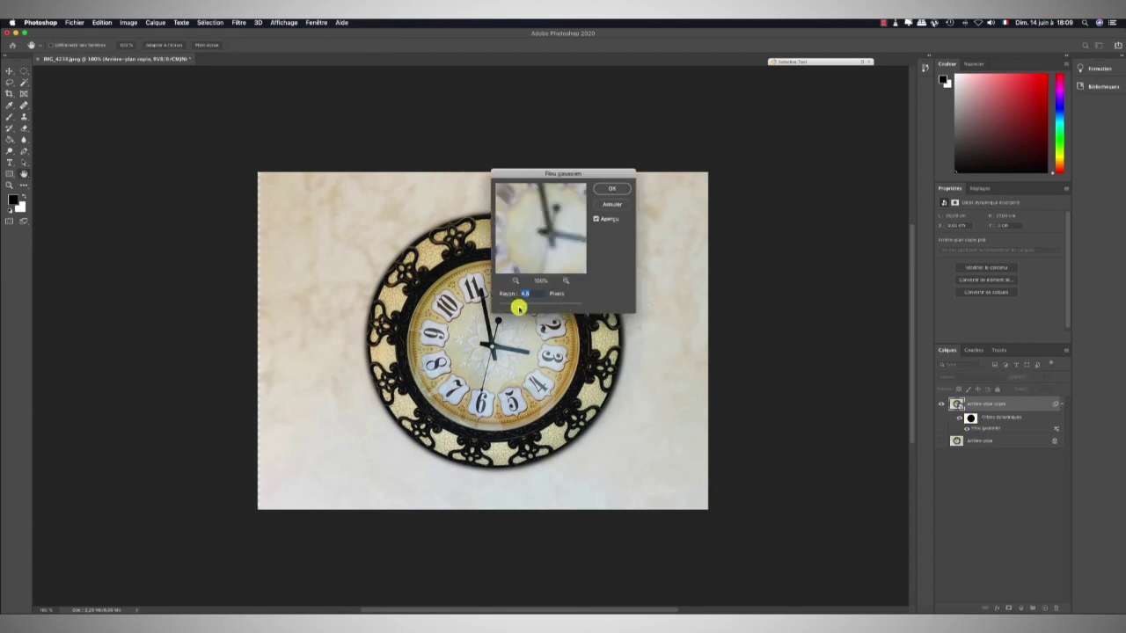
mouse_move(510, 307)
mouse_down()
mouse_move(541, 307)
mouse_move(517, 307)
mouse_up()
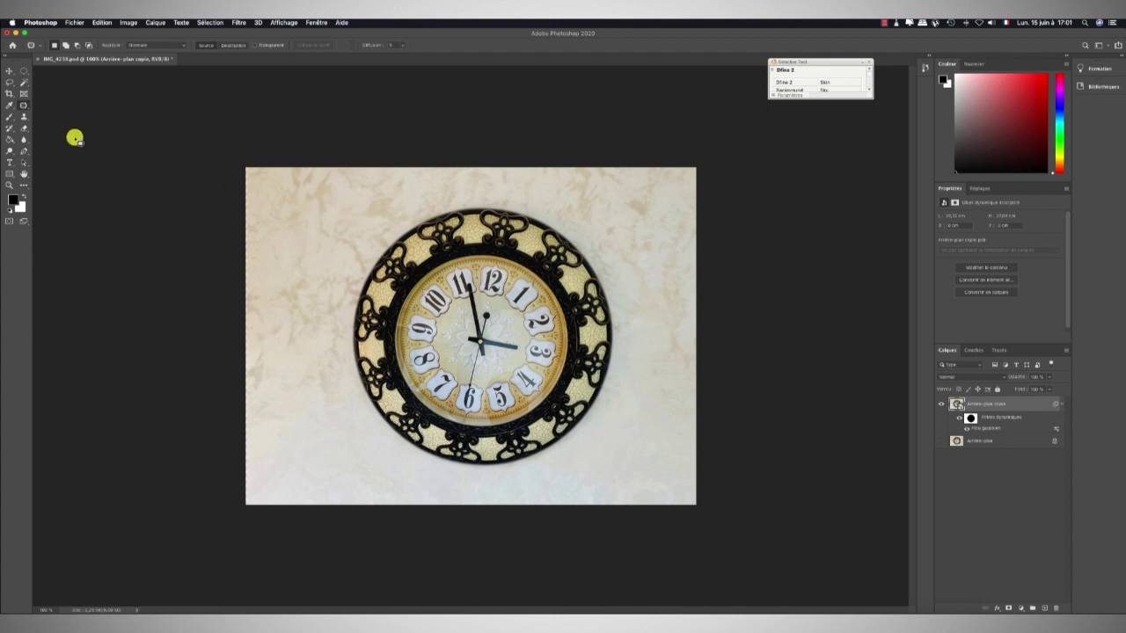
click(10, 106)
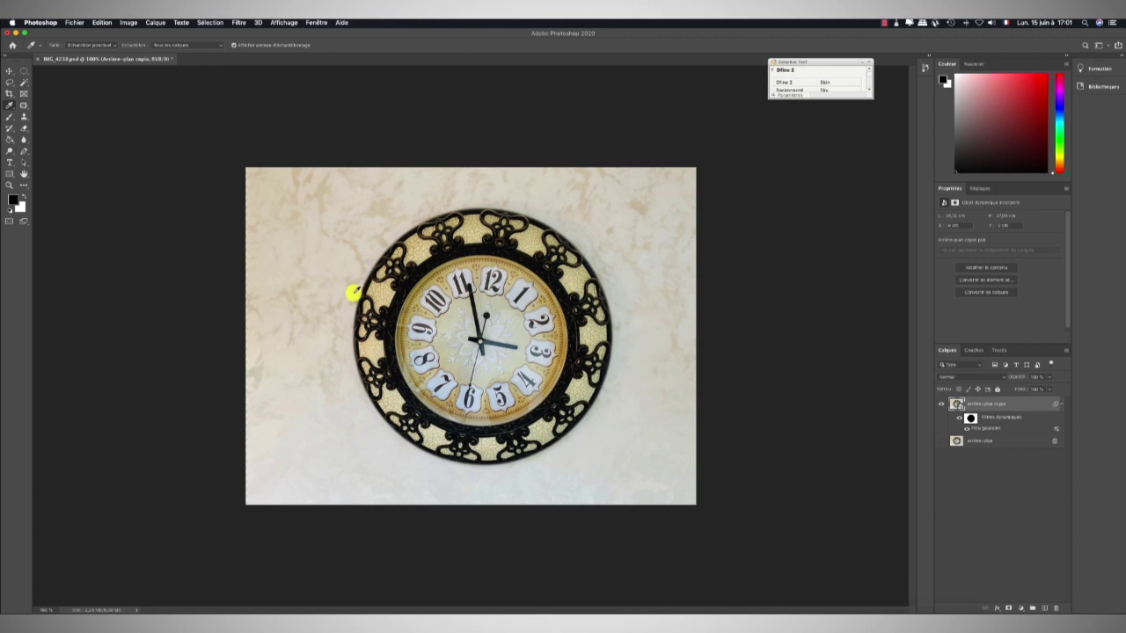
click(10, 115)
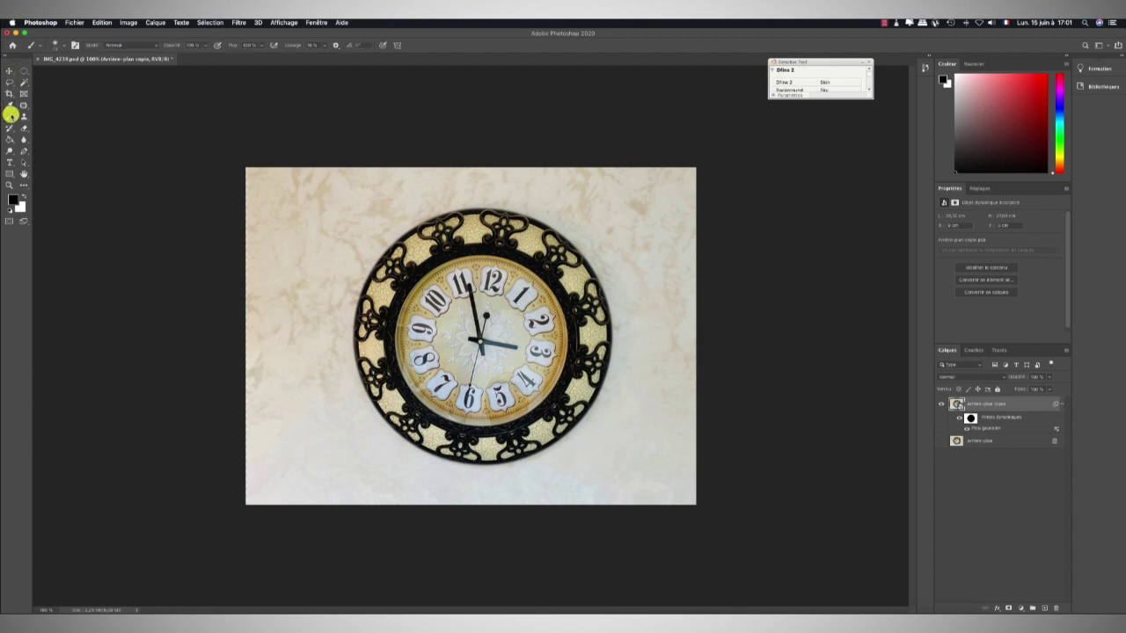
click(297, 262)
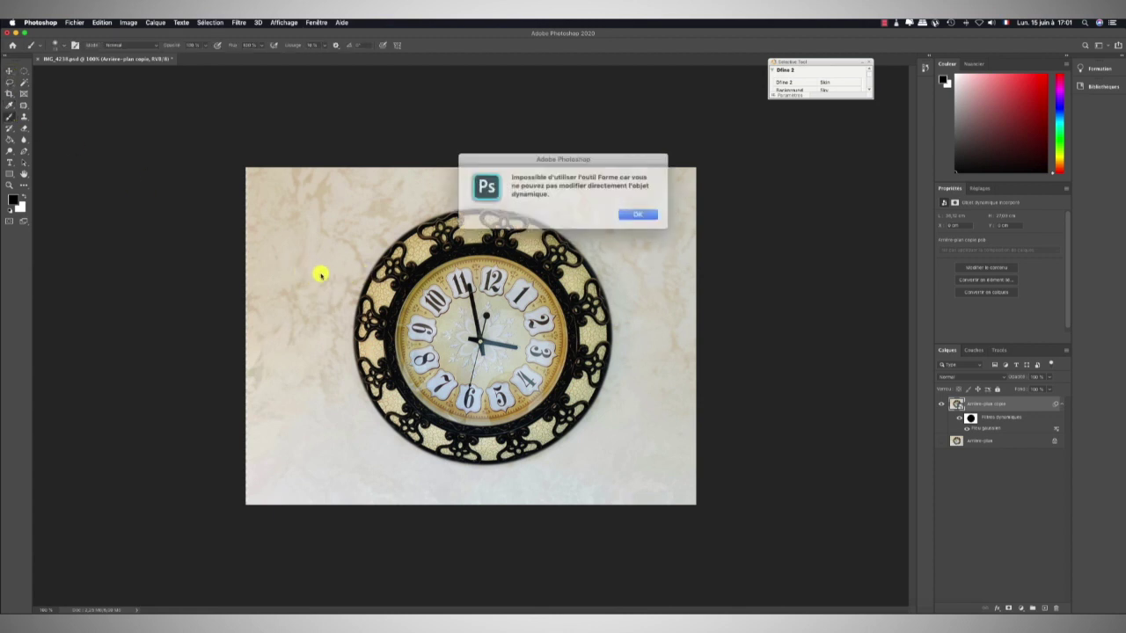
click(639, 214)
click(24, 106)
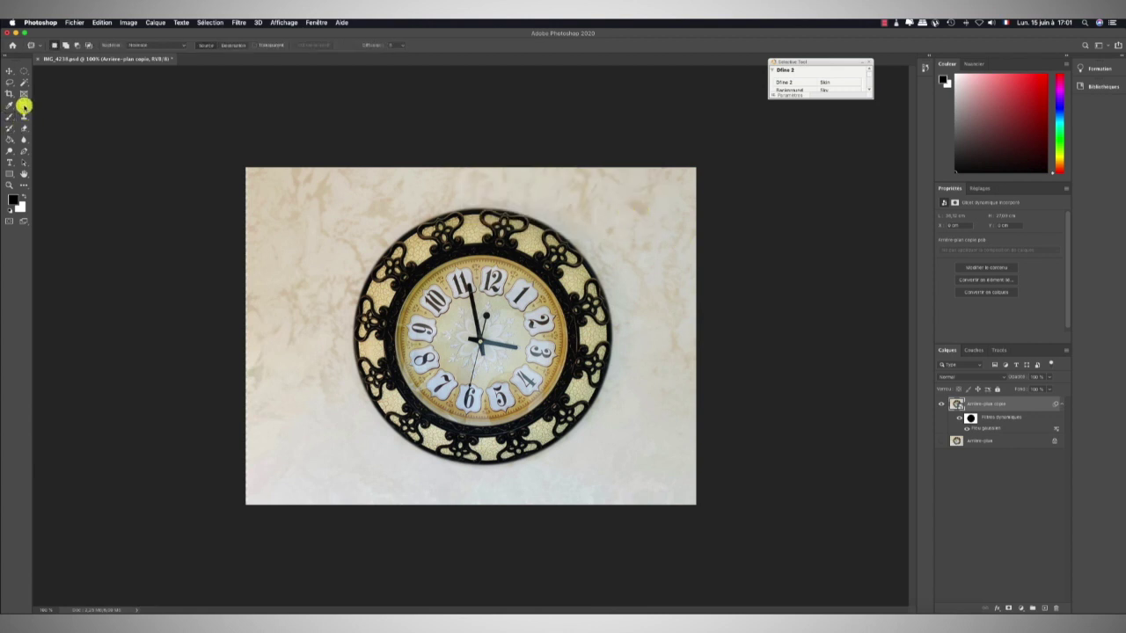
mouse_move(315, 279)
mouse_down()
mouse_move(303, 298)
mouse_move(370, 222)
mouse_up()
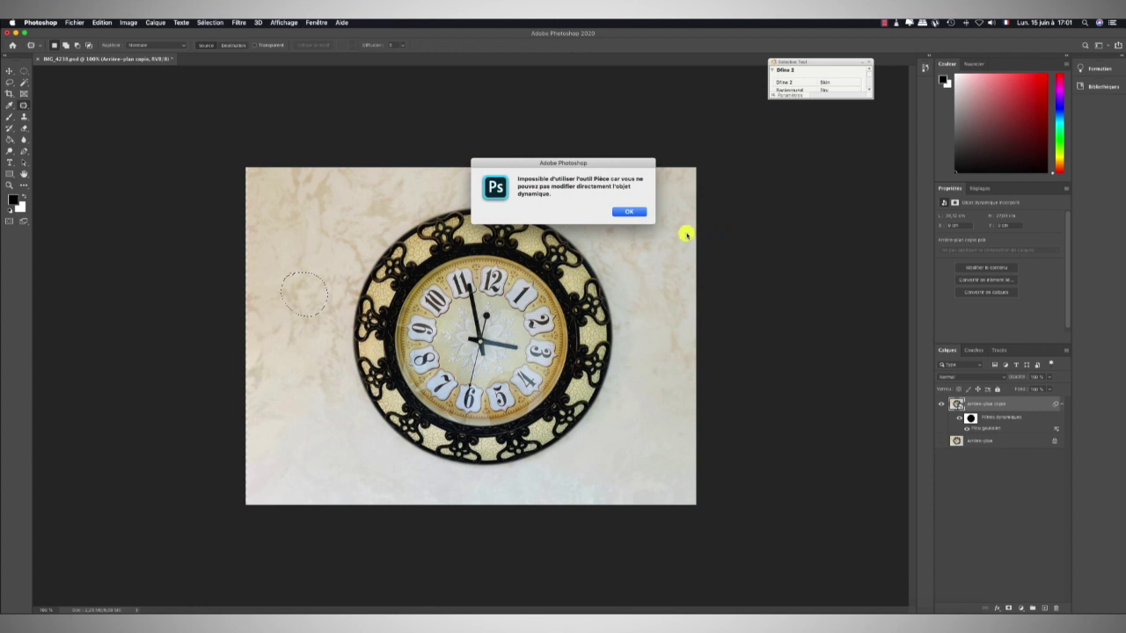
click(630, 212)
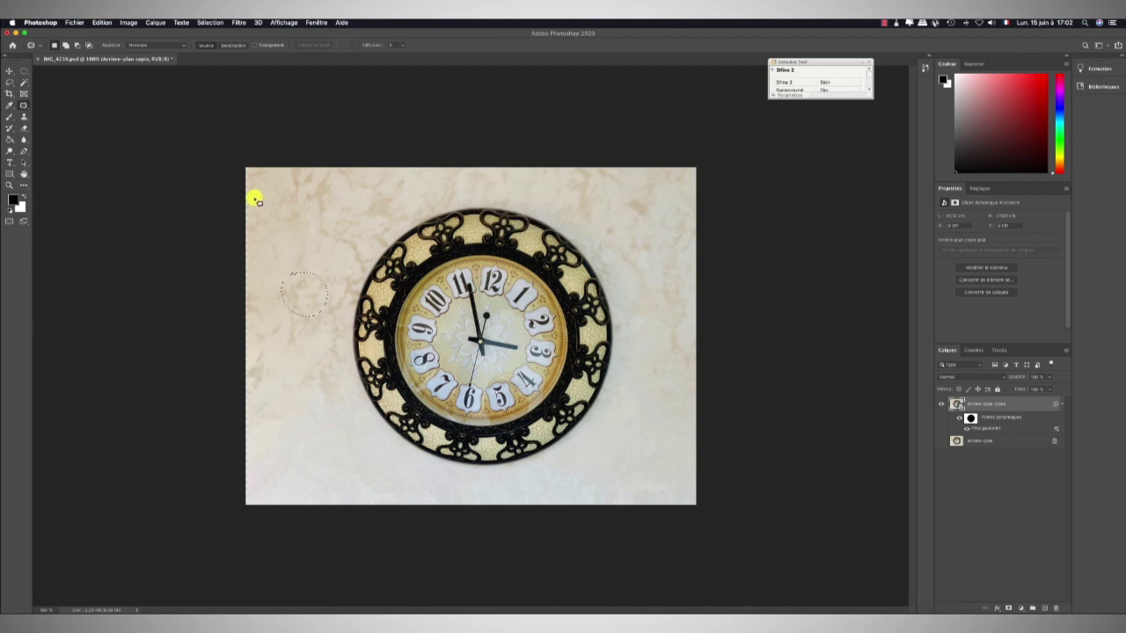
Browse the Réglages adjustments without applying any, then open the Arrière-plan copie1.psb smart object contents
click(125, 22)
mouse_move(138, 46)
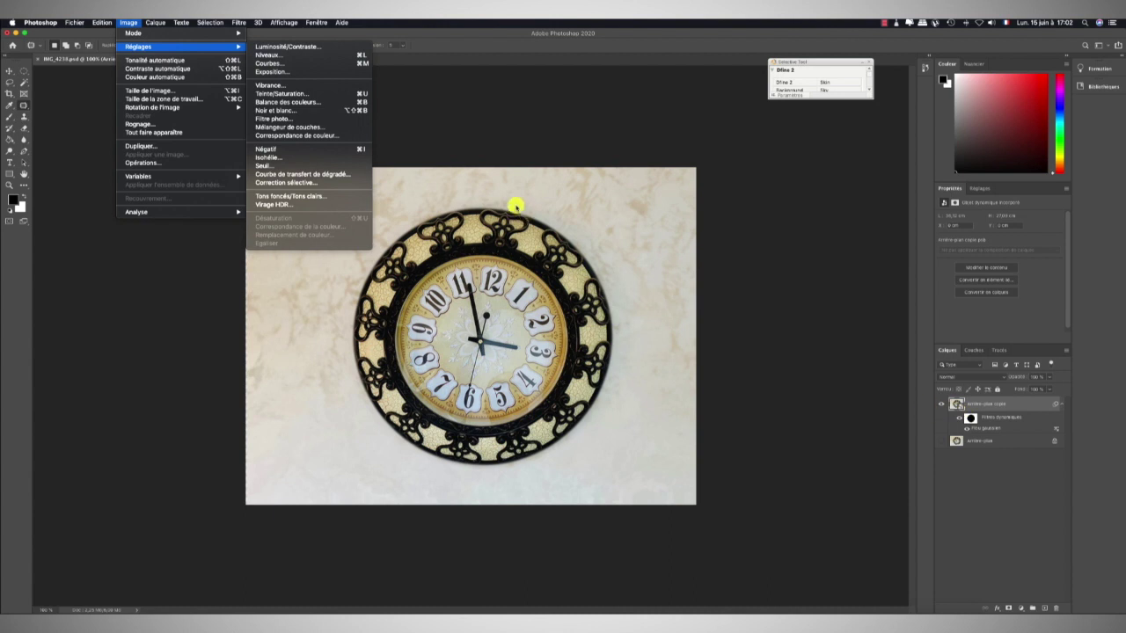
click(409, 200)
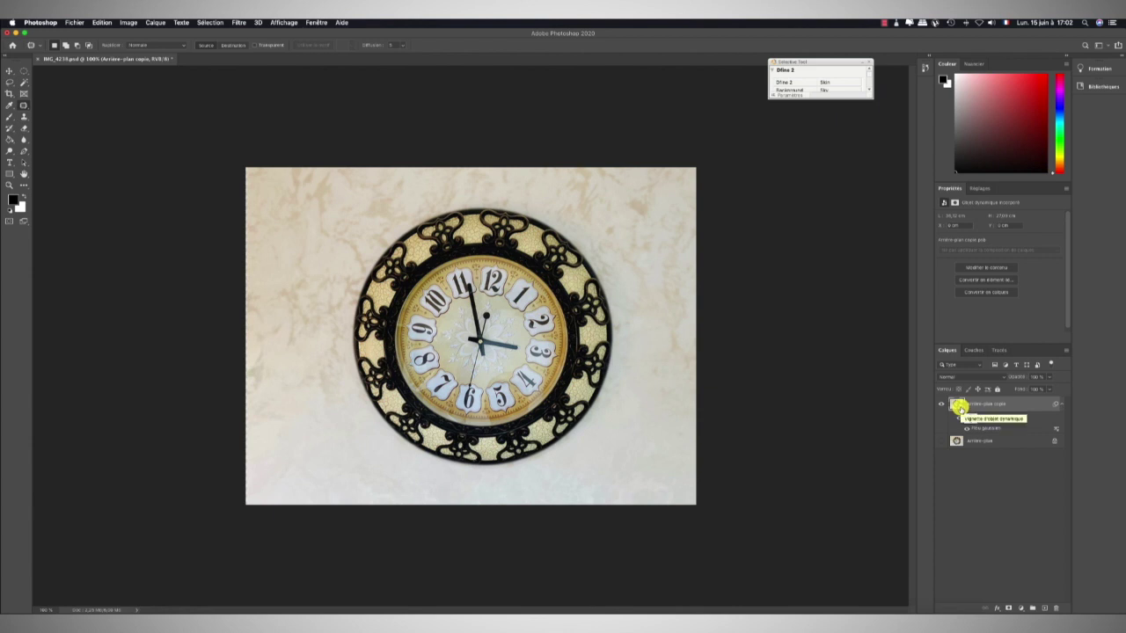
double_click(958, 405)
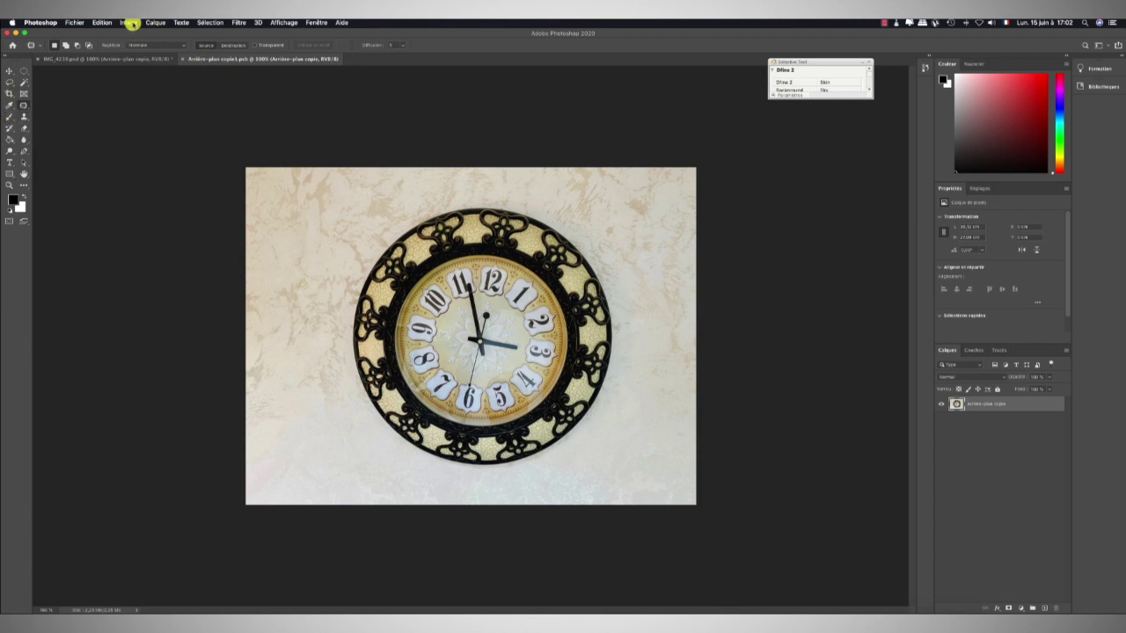
Apply Désaturation to the clock photo in the .psb, then check IMG_4238 and return
click(129, 22)
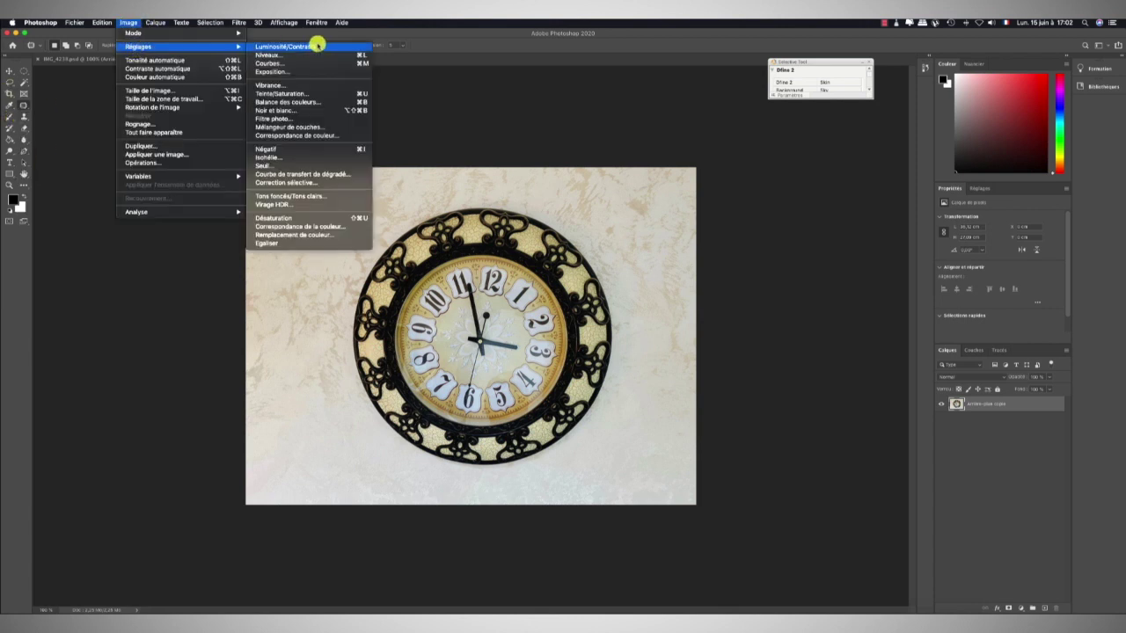
click(300, 219)
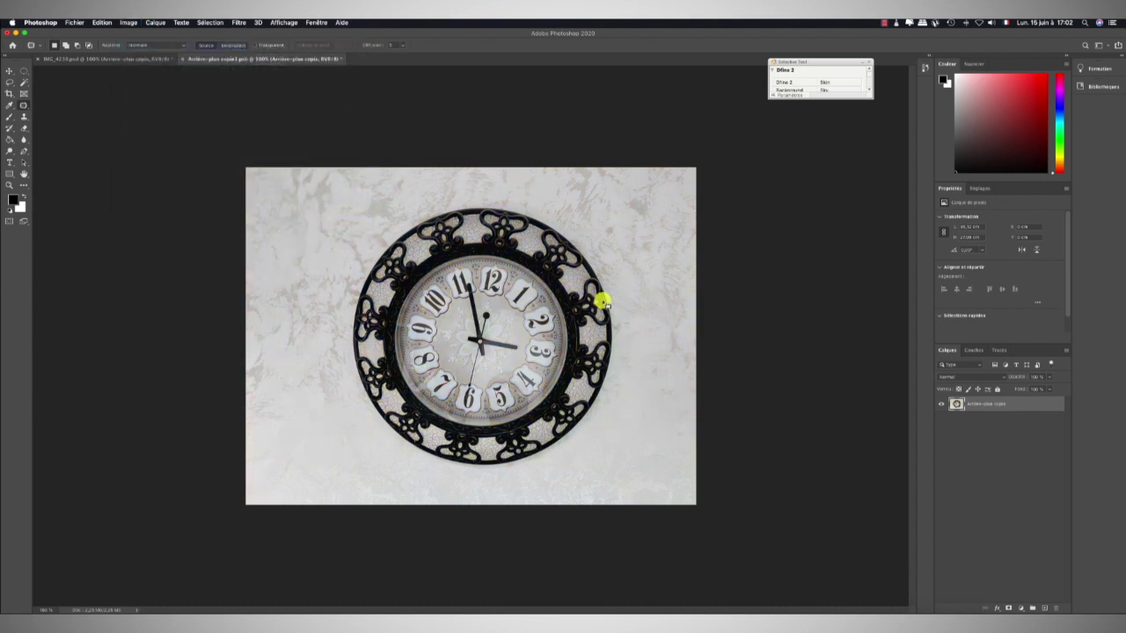
click(87, 59)
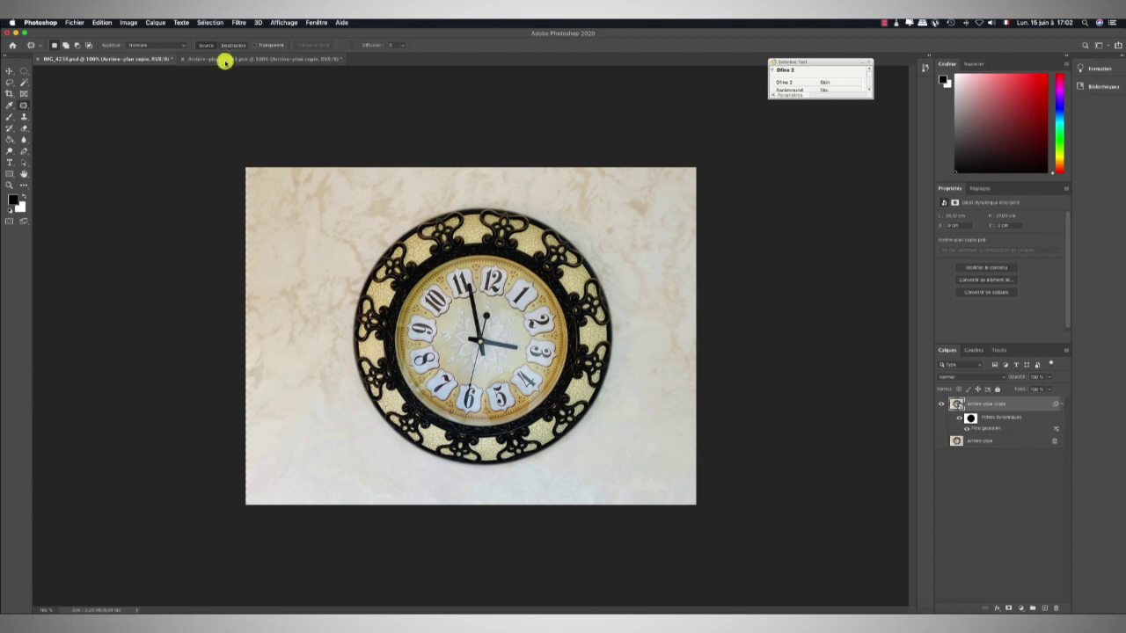
click(226, 59)
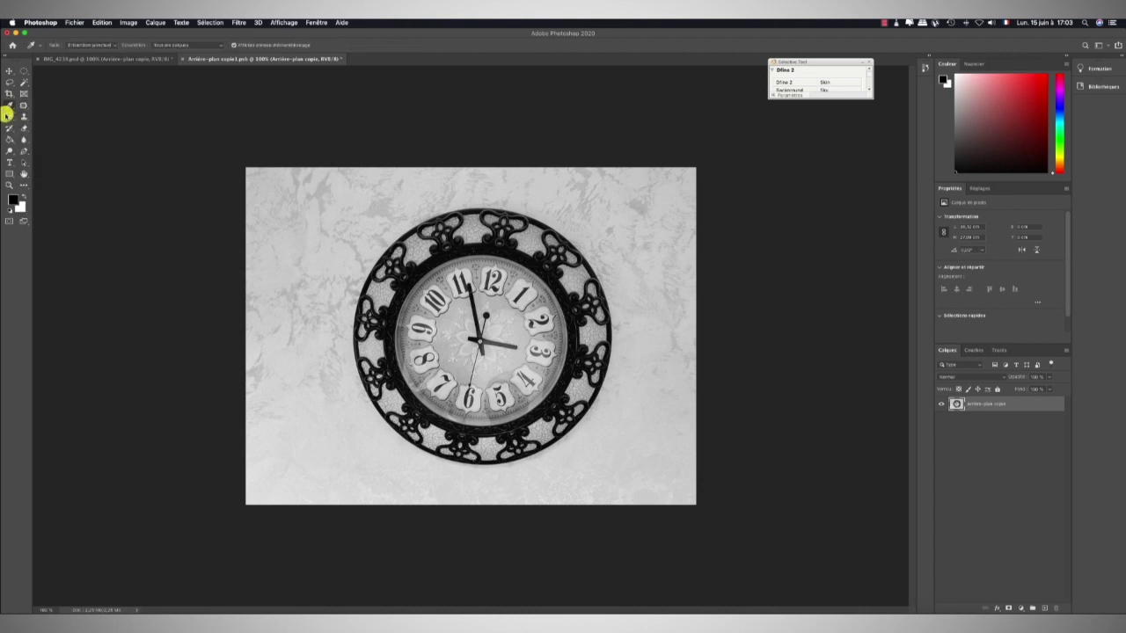
Paint a black brush zigzag near the lower-left corner of the greyscale contents
click(9, 117)
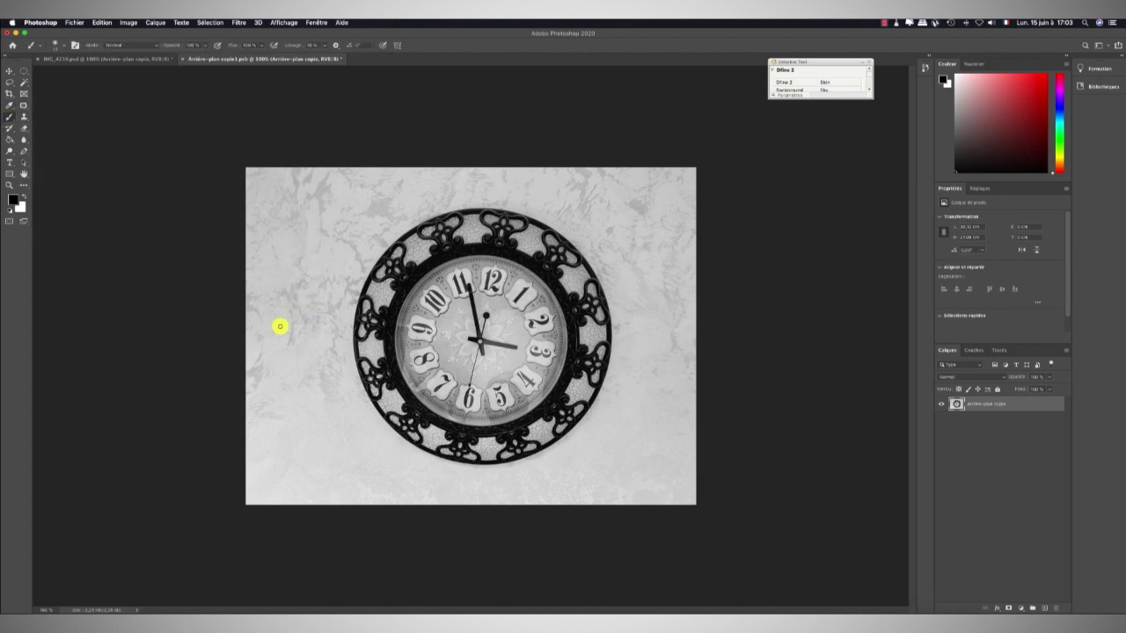
drag(273, 464, 373, 446)
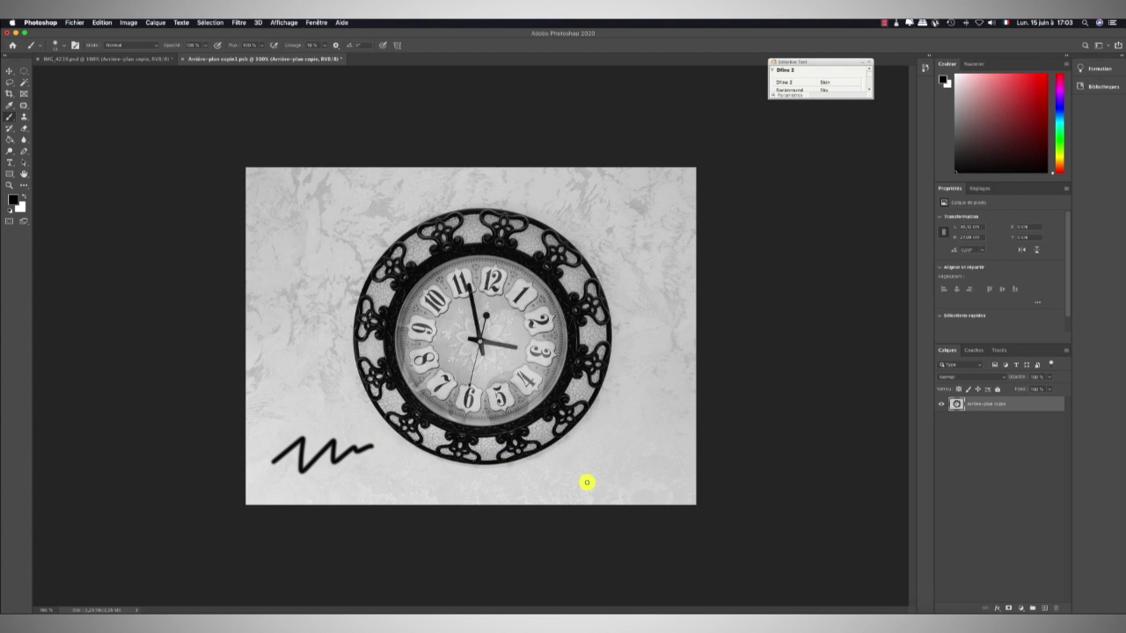
click(96, 59)
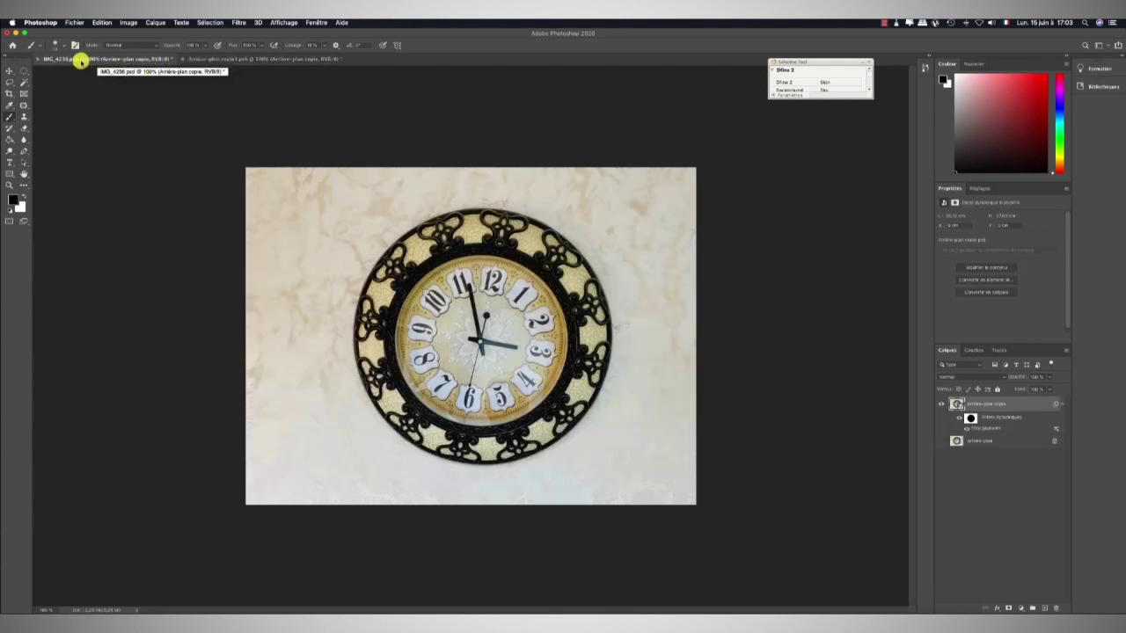
click(214, 58)
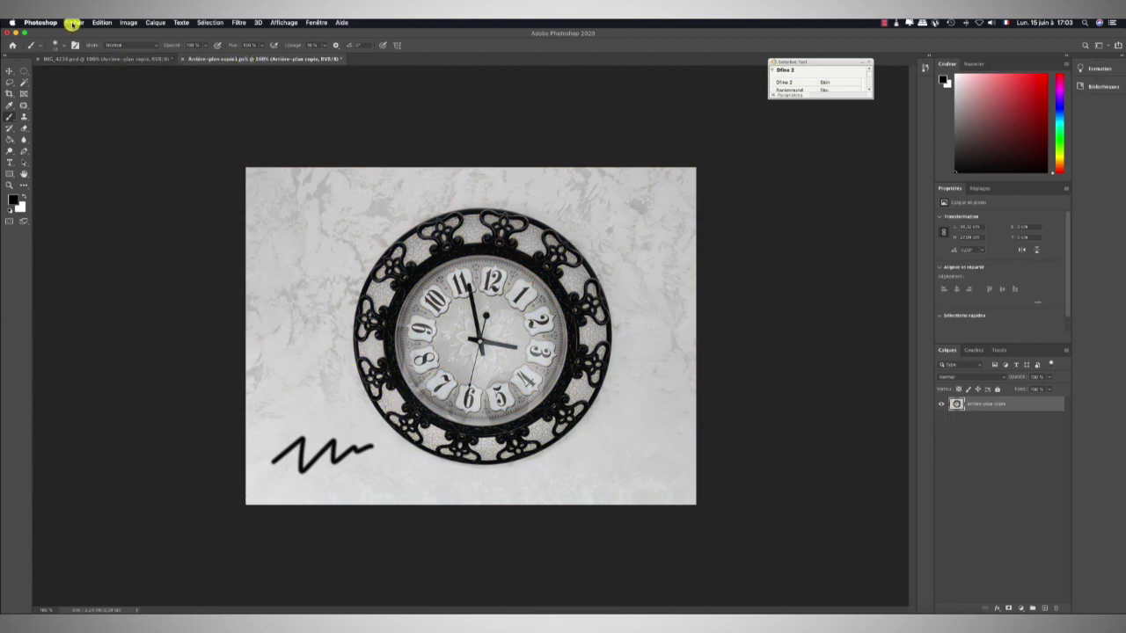
Save the edited .psb contents and close it so IMG_4238 updates
click(72, 24)
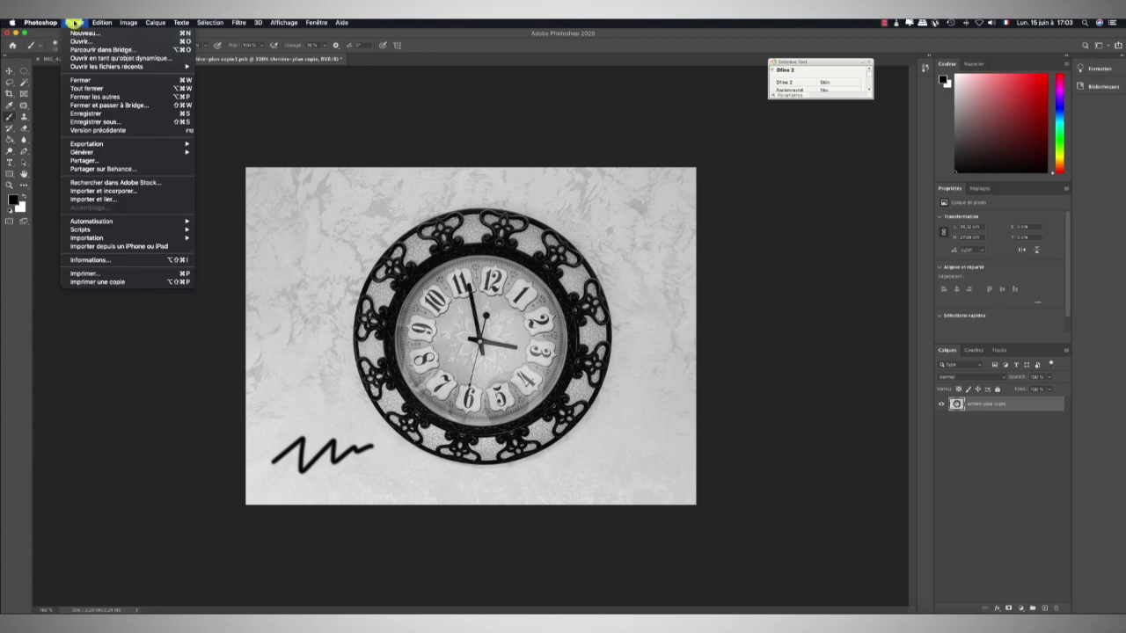
click(98, 113)
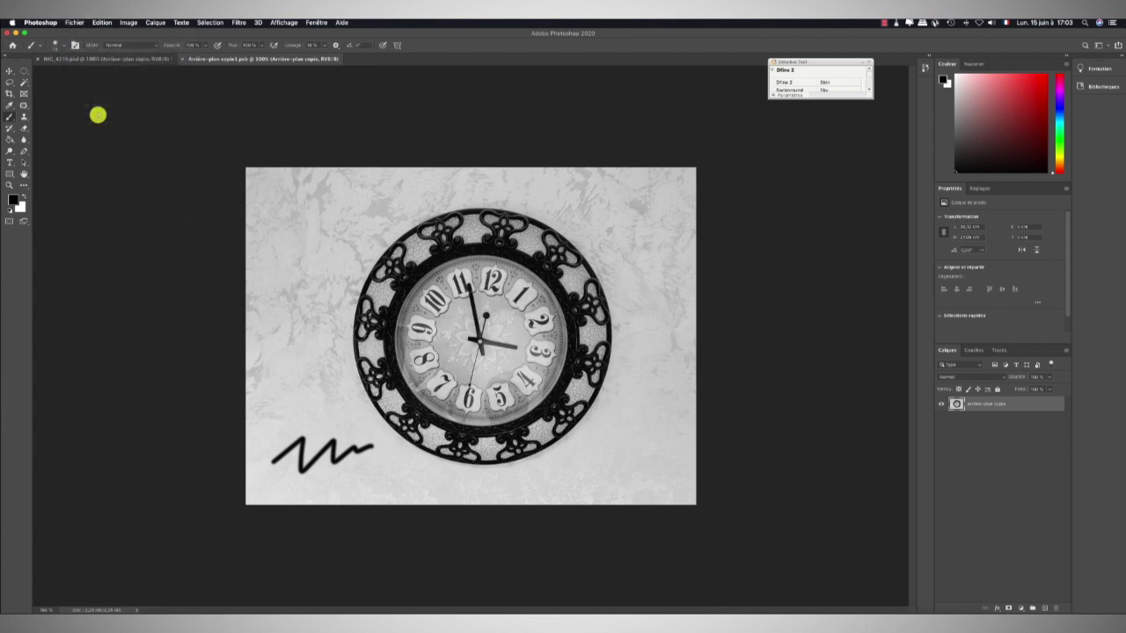
click(181, 59)
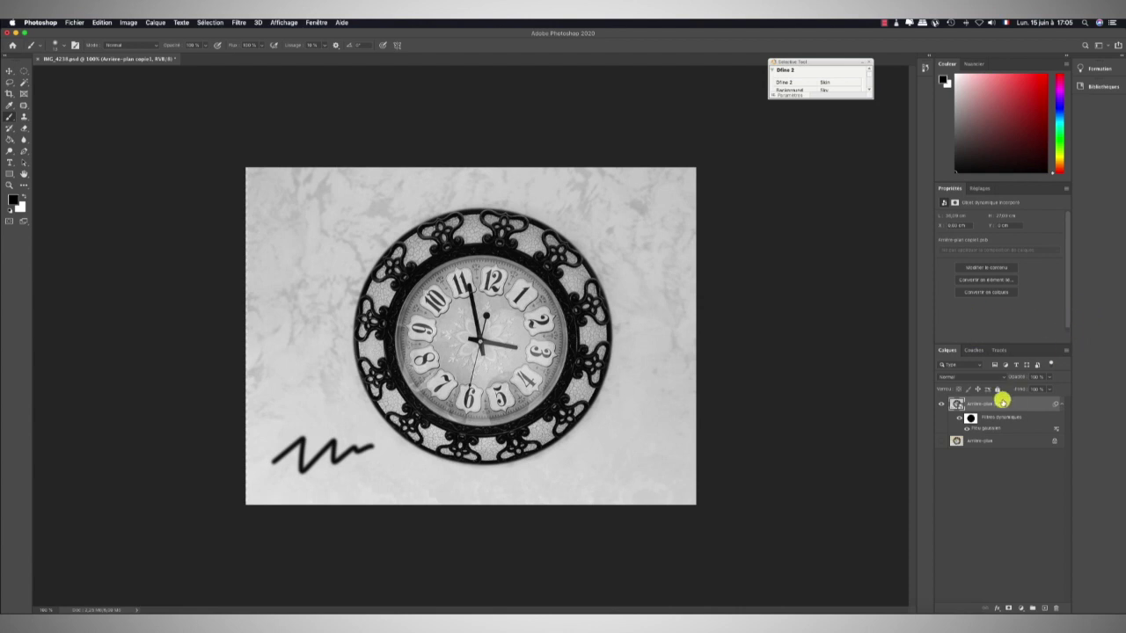
Apply Pixelliser le calque to the smart object, then Aplatir l'image, discarding the hidden layer
right_click(1002, 403)
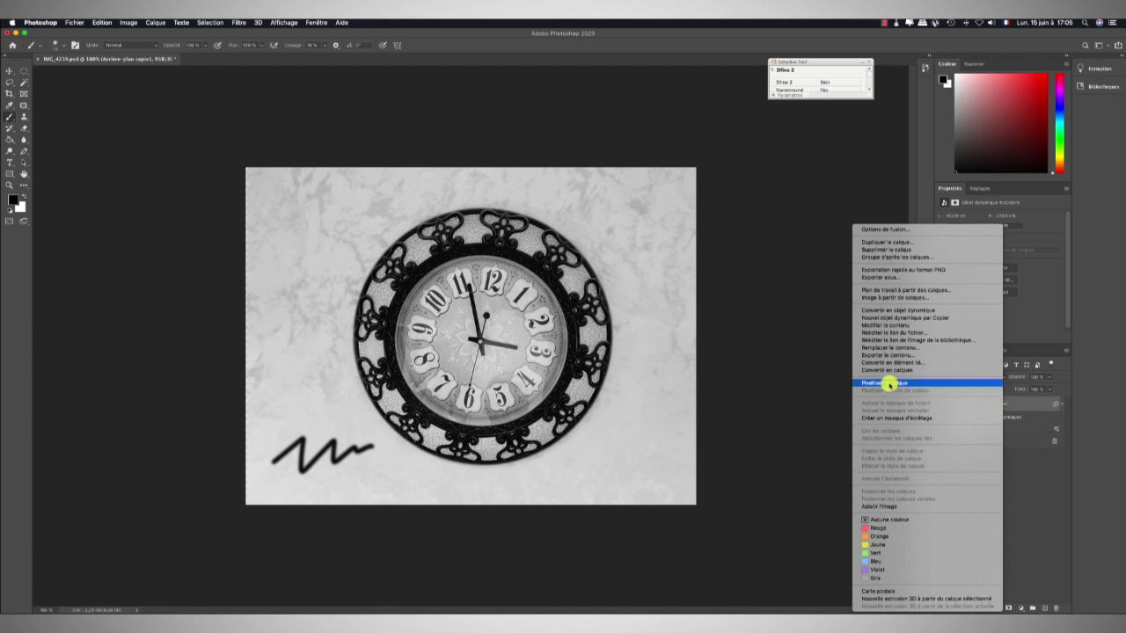
click(886, 382)
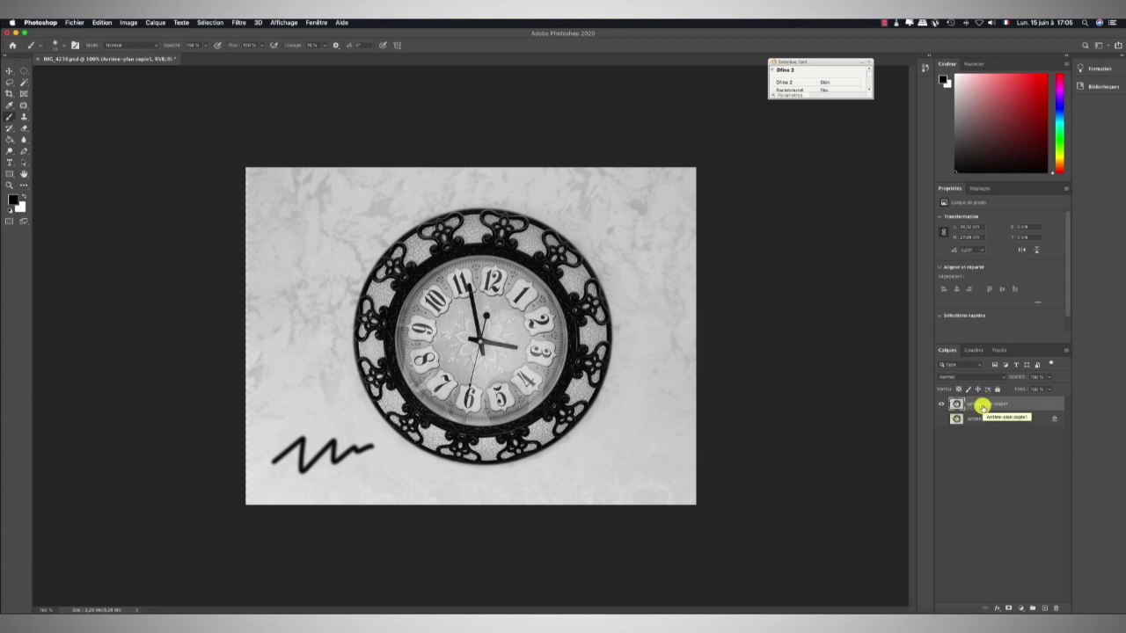
click(1066, 350)
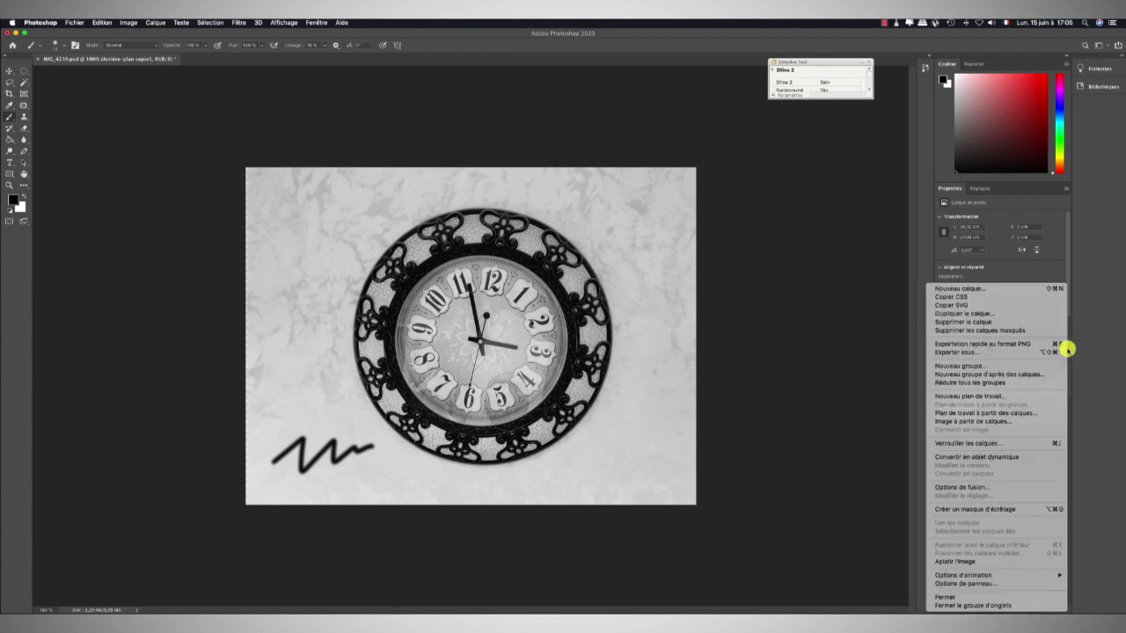
click(966, 563)
click(630, 211)
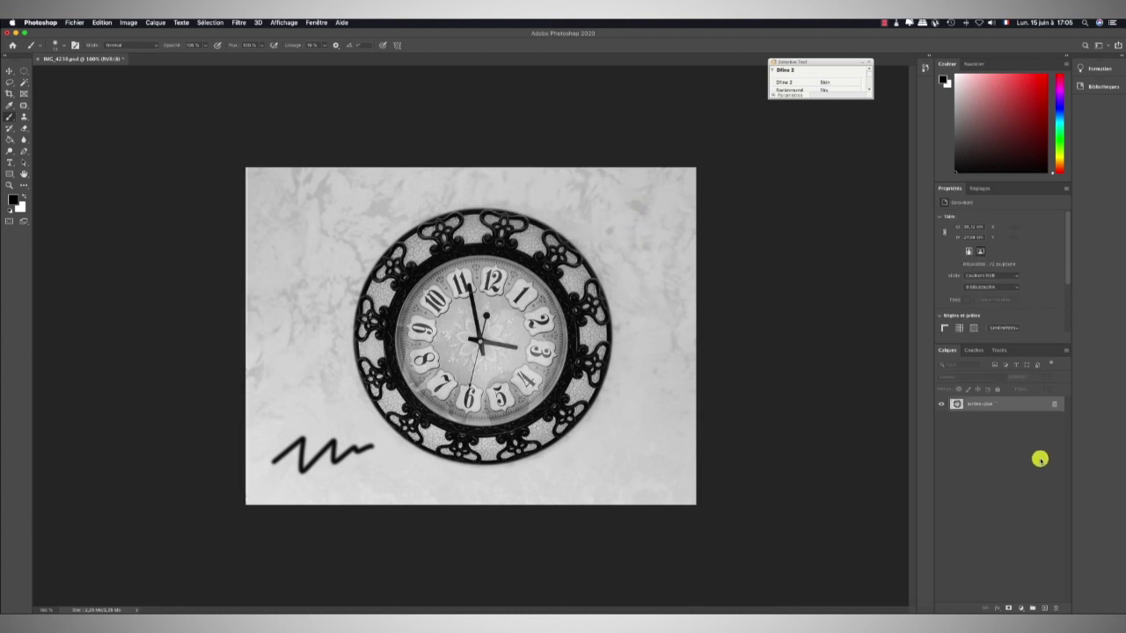